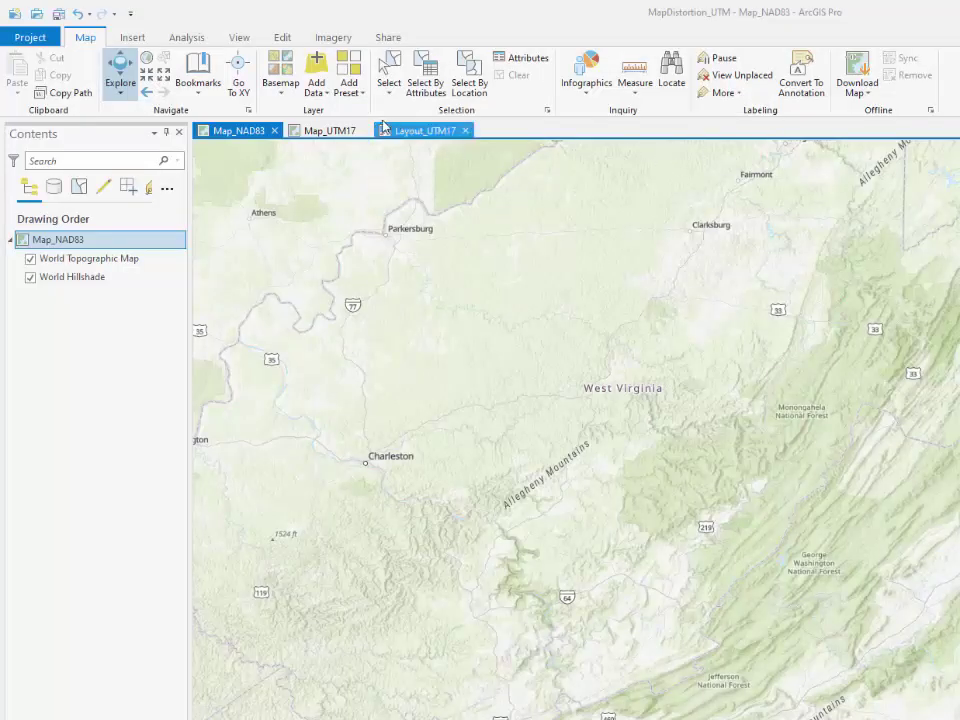
Open the Add Data choices for the Map_NAD83 map.
click(316, 88)
Add the lat39$ sheet from the Excel workbook to Map_NAD83.
click(336, 120)
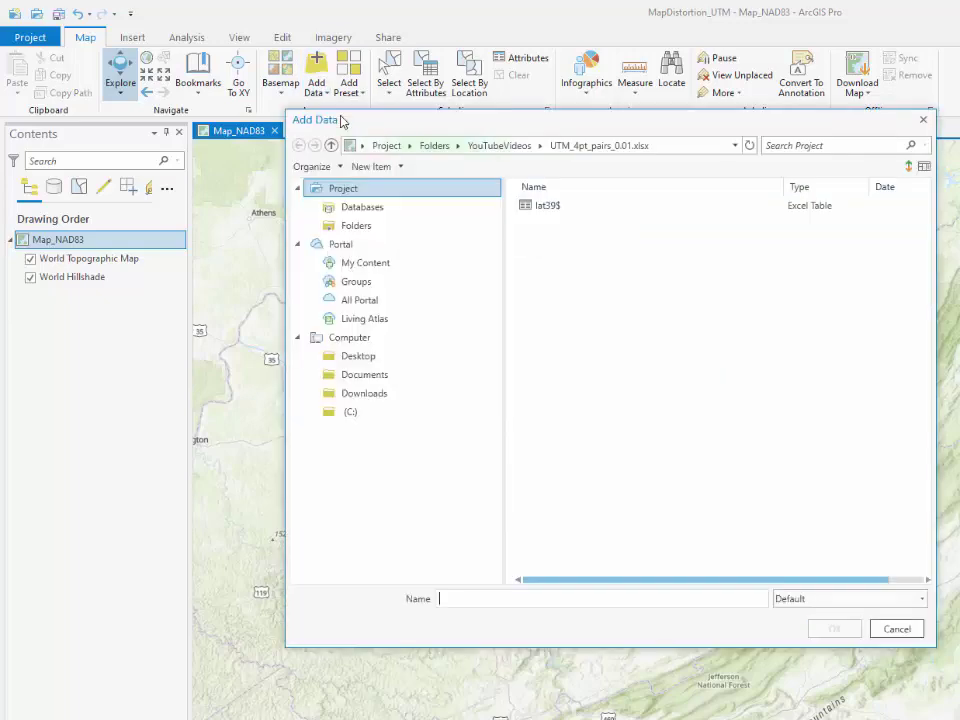
click(546, 203)
click(828, 628)
Open the lat39$ table and select point rows NW1 through NW3.
right_click(50, 314)
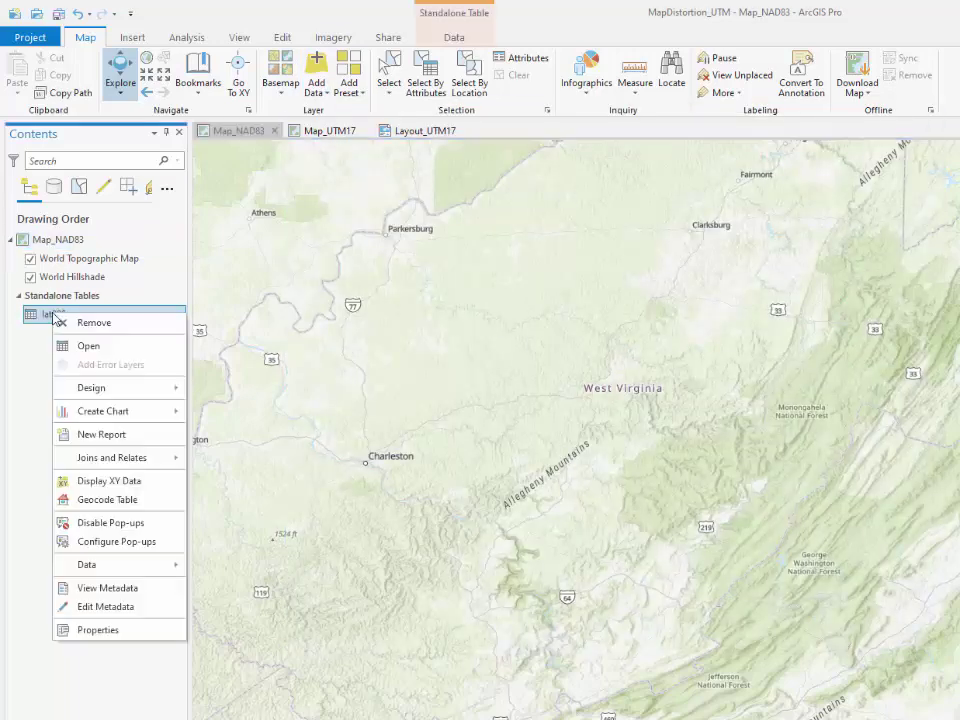
click(88, 345)
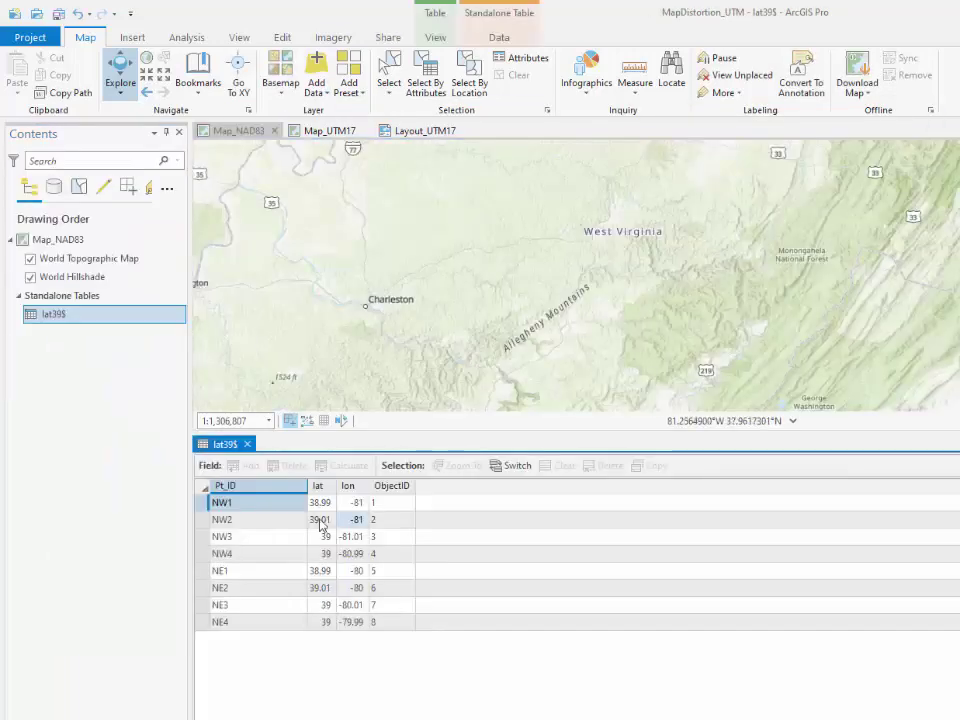
drag(257, 502, 250, 556)
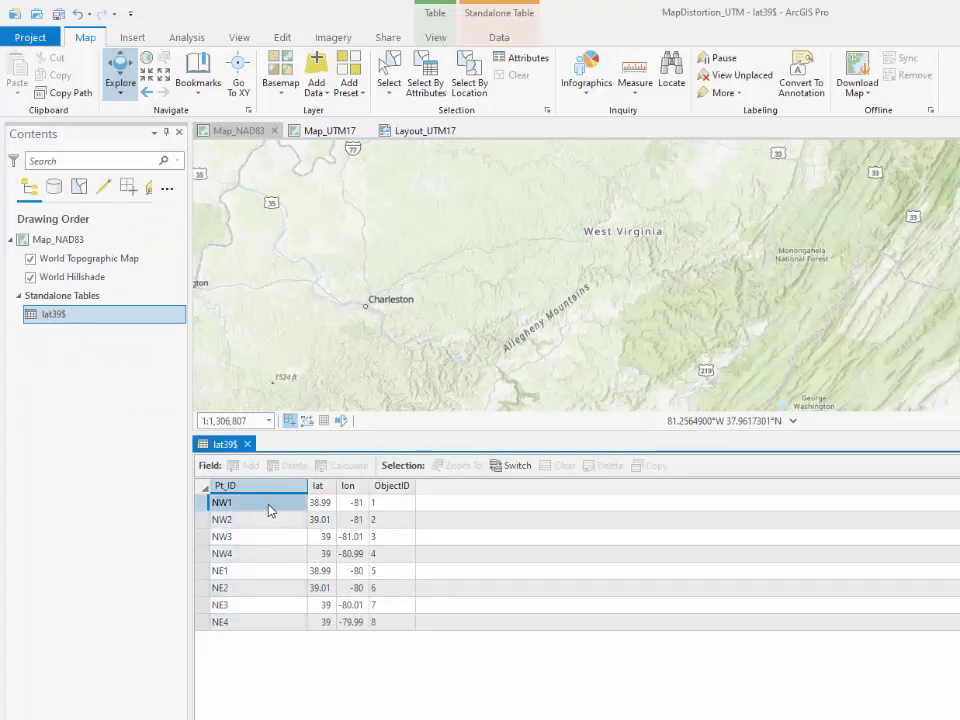
Check Map_NAD83's NAD 1983 coordinate system in Map Properties, leaving it unchanged.
right_click(72, 243)
click(130, 497)
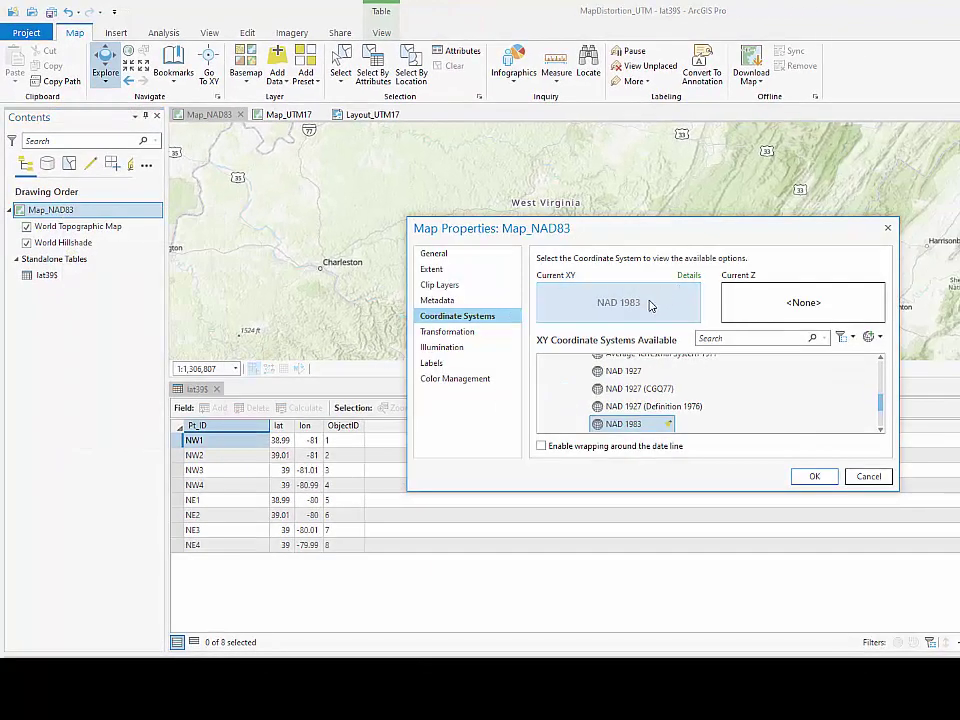
click(868, 477)
click(559, 82)
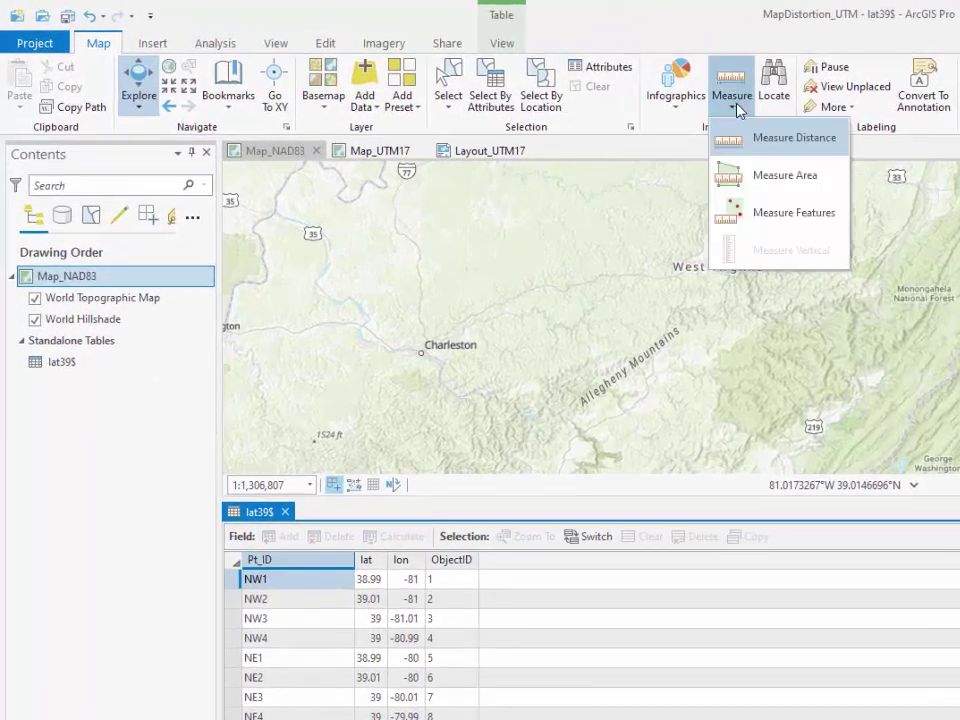
click(773, 141)
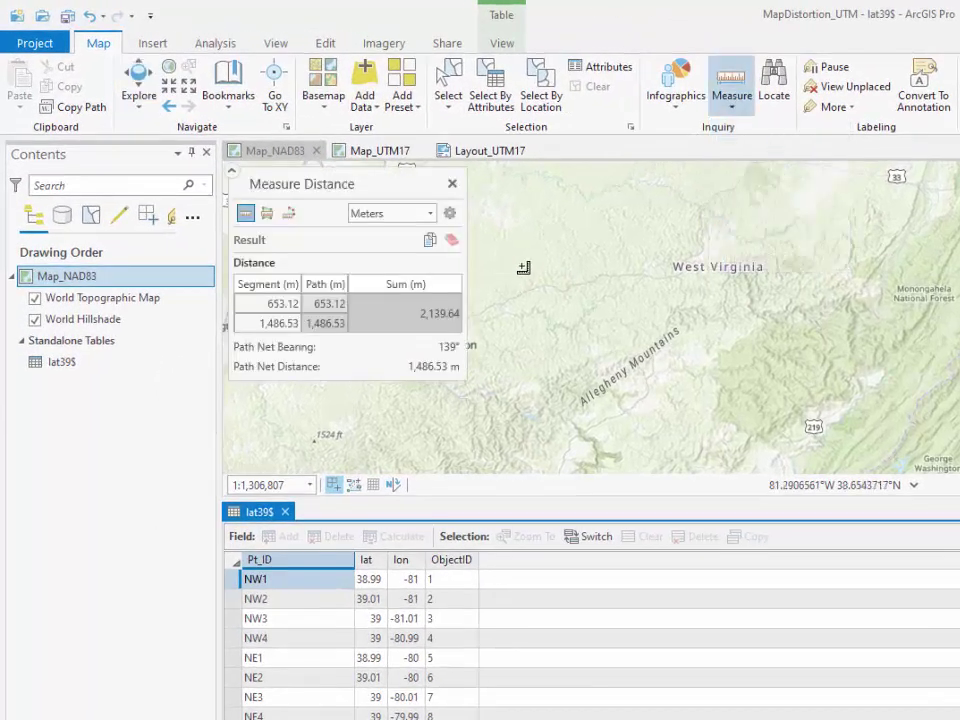
click(449, 213)
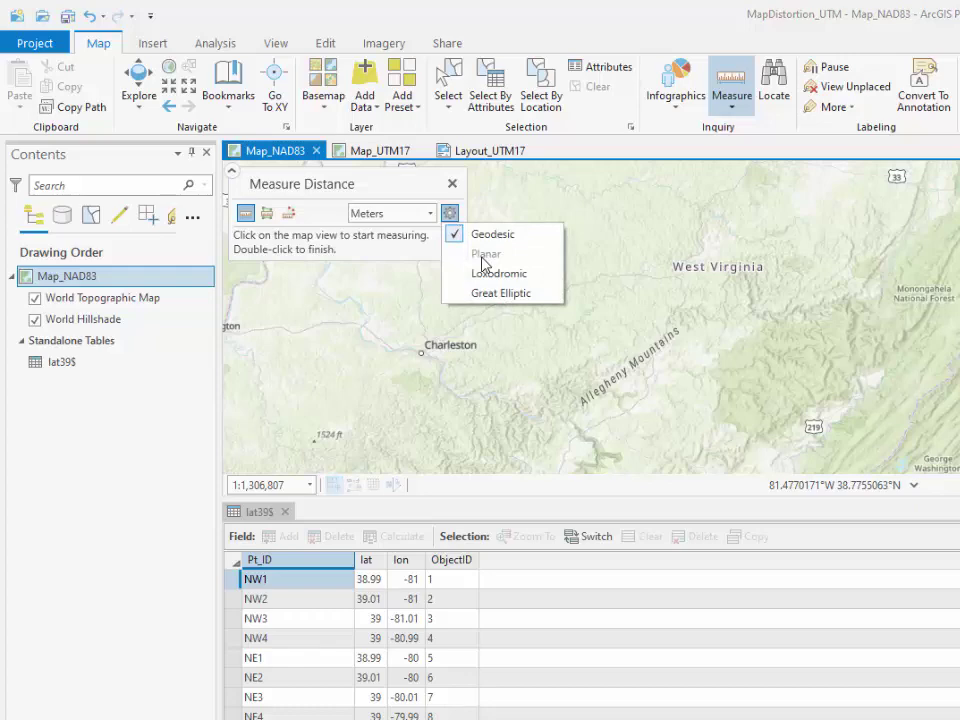
key(Escape)
key(Escape)
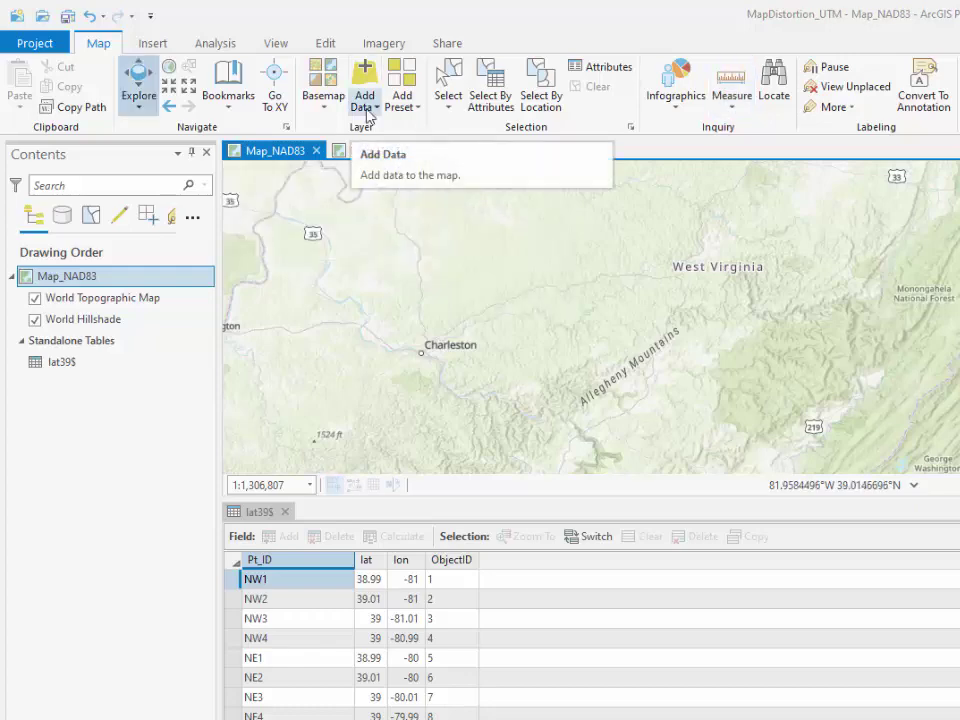
click(368, 108)
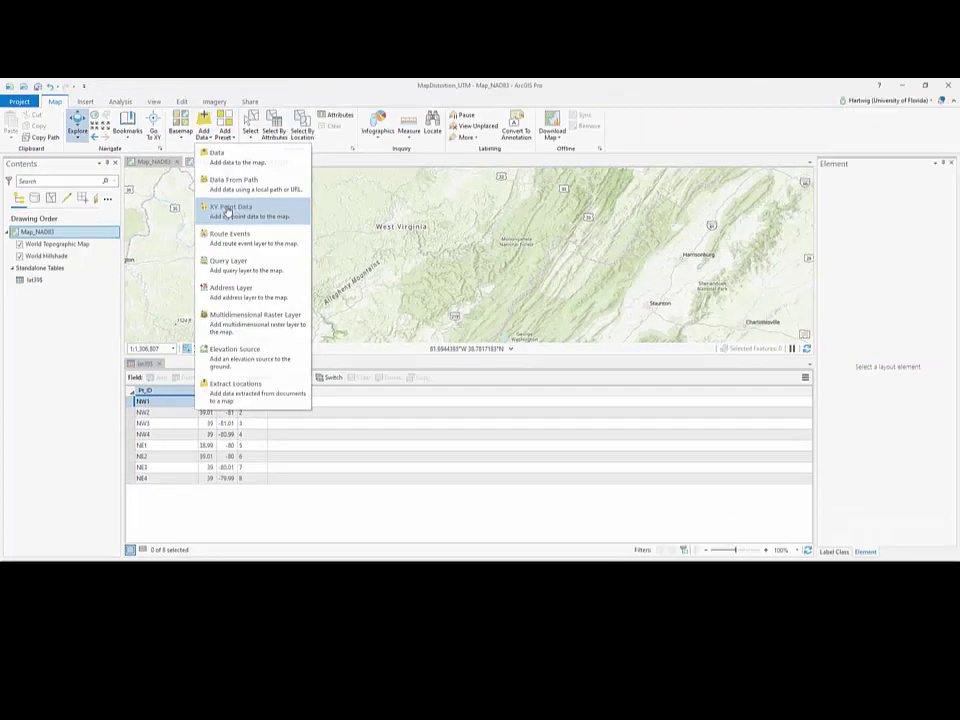
Convert the lat39$ table to the lat39_XYTableToPoint15 point layer with XY Table To Point.
click(412, 238)
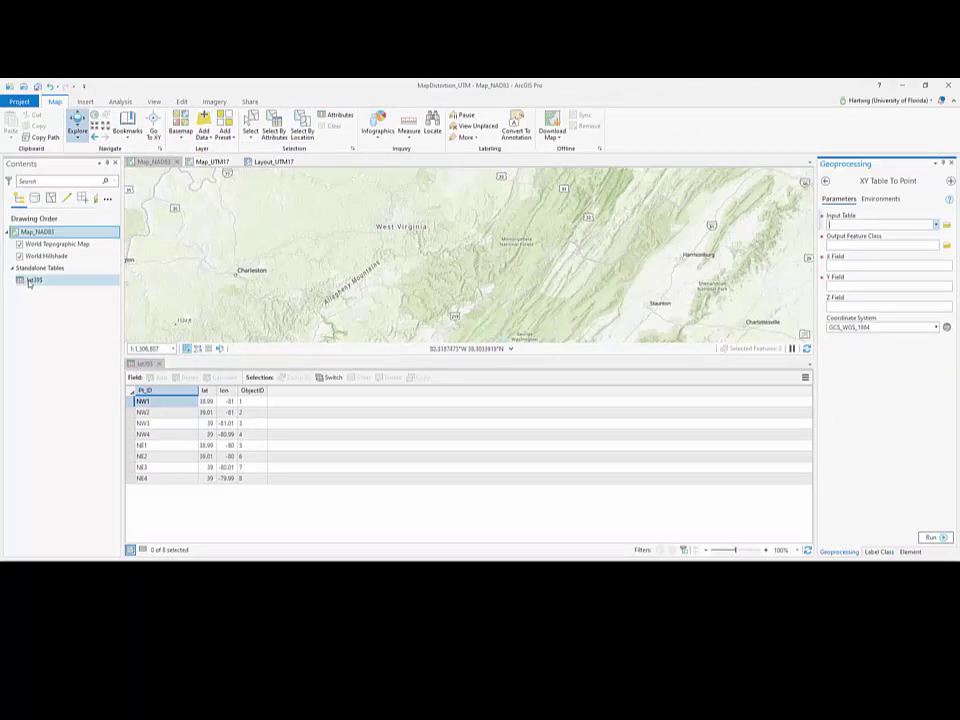
drag(32, 280, 778, 278)
drag(851, 229, 851, 225)
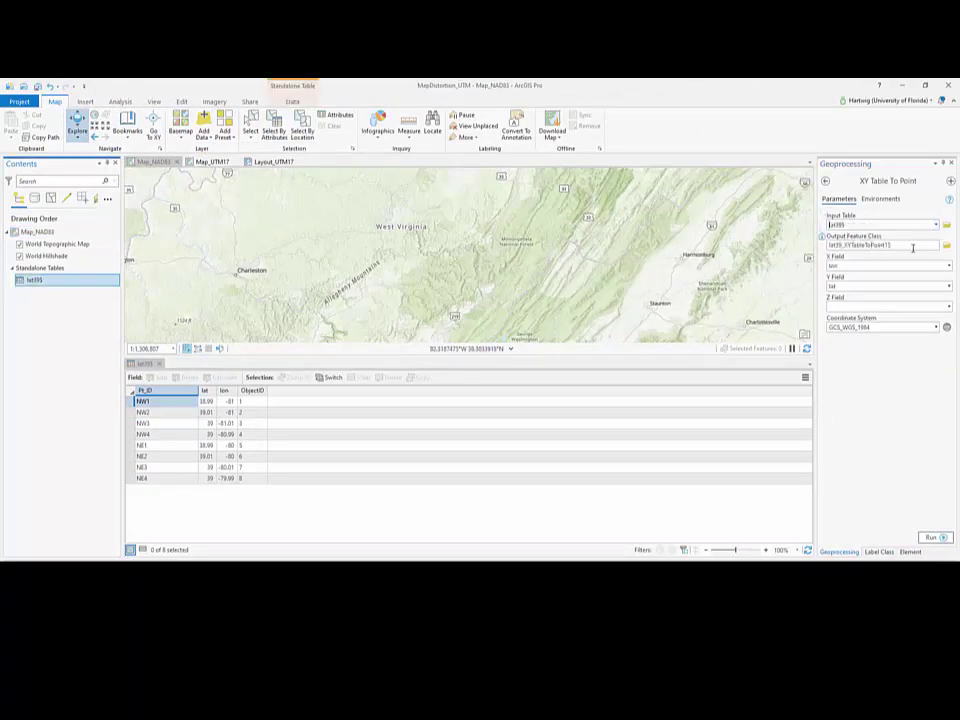
click(930, 537)
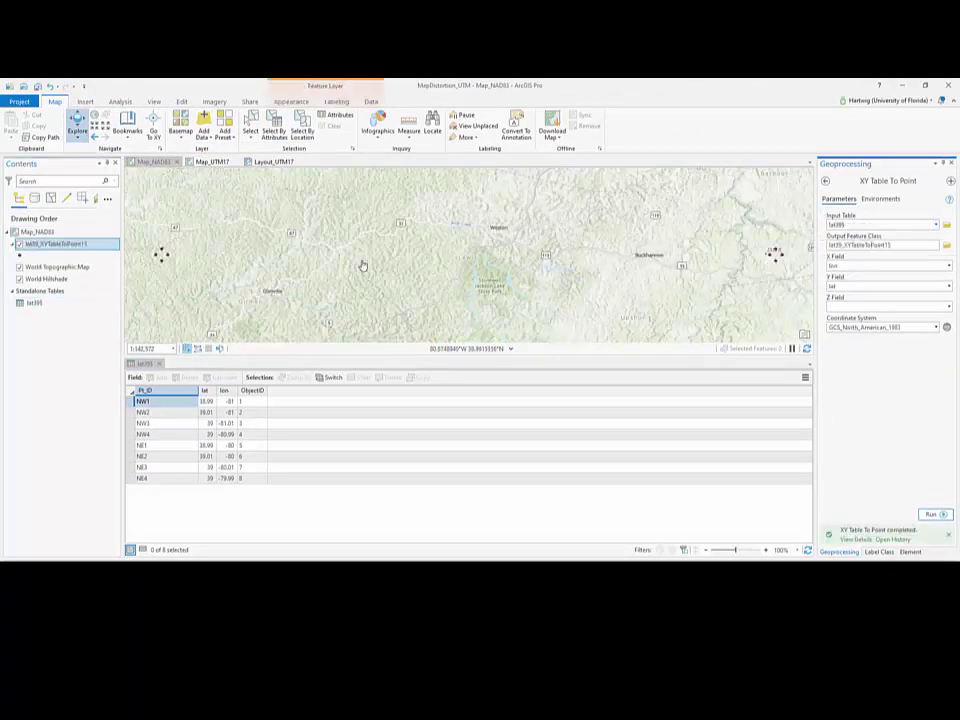
Label the new points with their IDs and switch to the Map_UTM17 map.
right_click(47, 244)
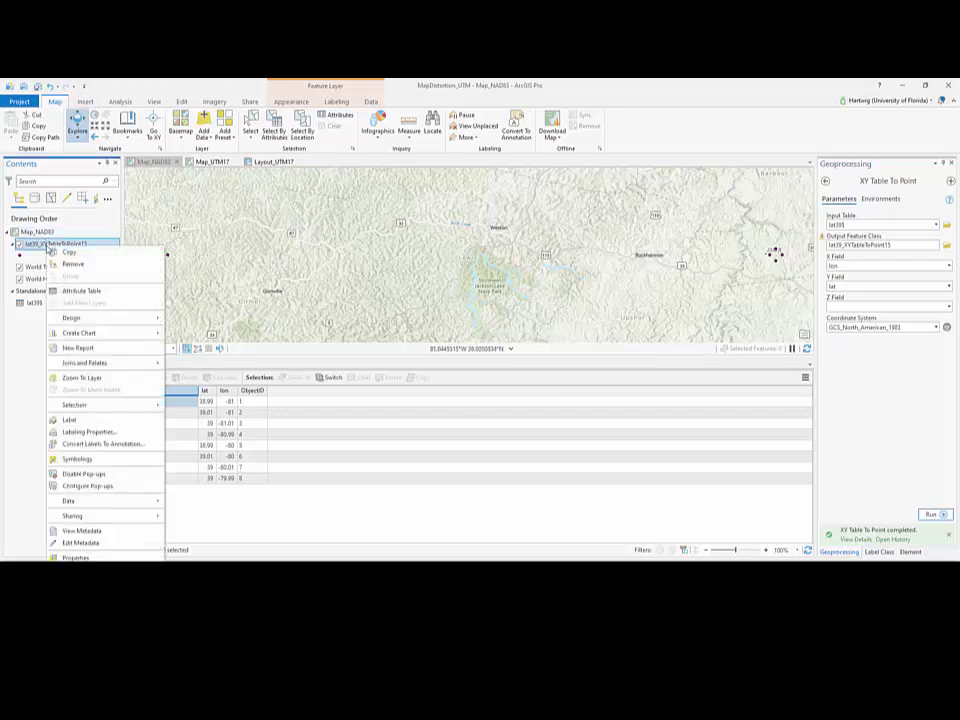
click(69, 419)
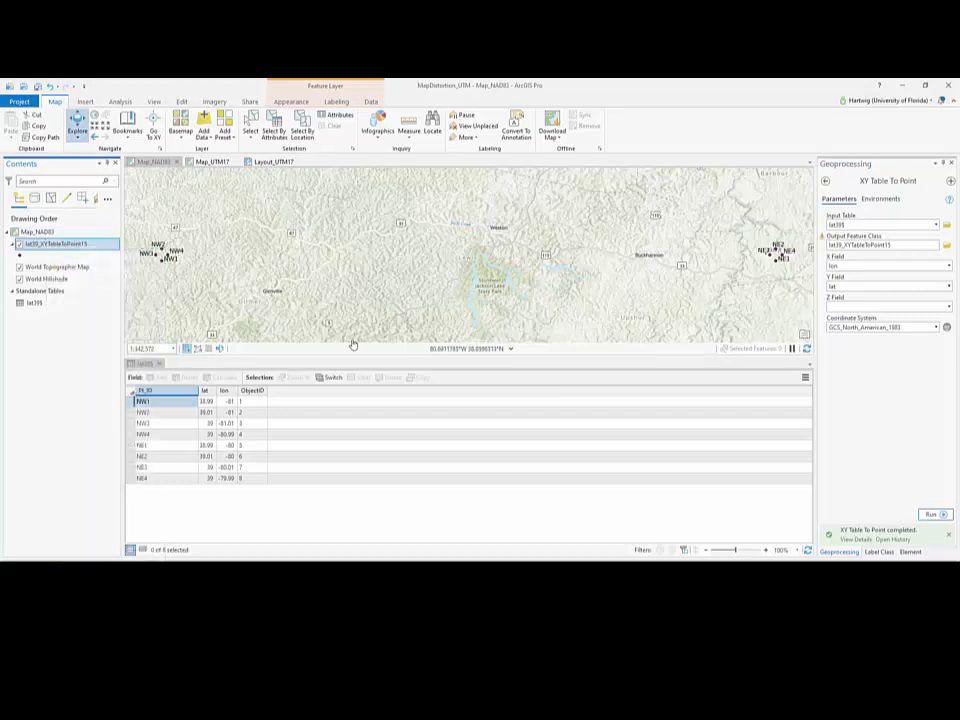
click(213, 161)
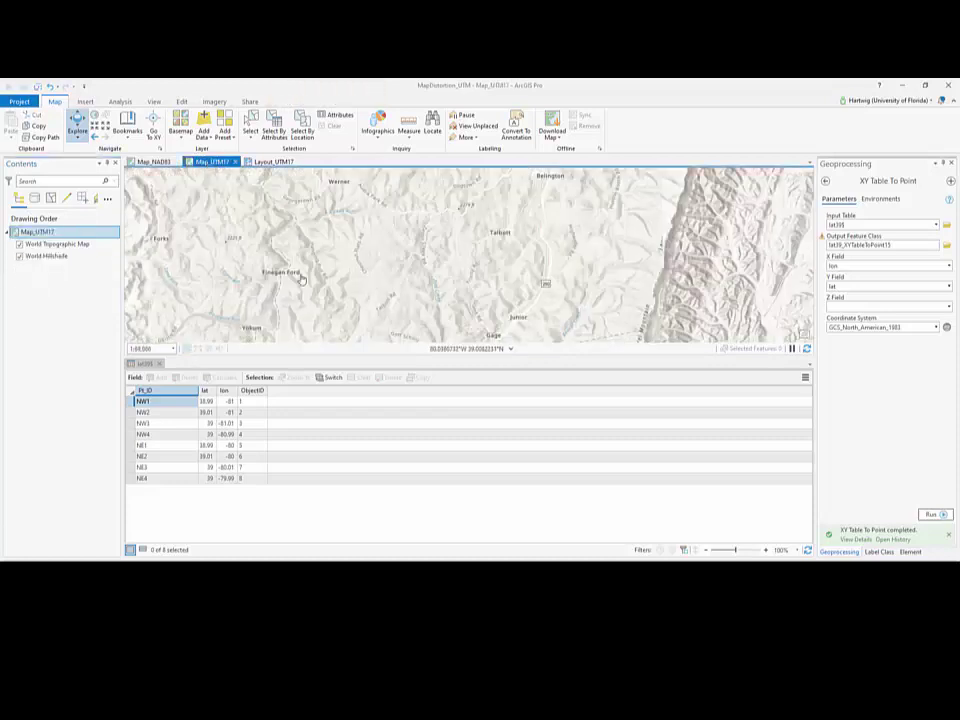
Confirm Map_UTM17's coordinate system, then copy lat39_XYTableToPoint15 from Map_NAD83 into Map_UTM17.
right_click(42, 233)
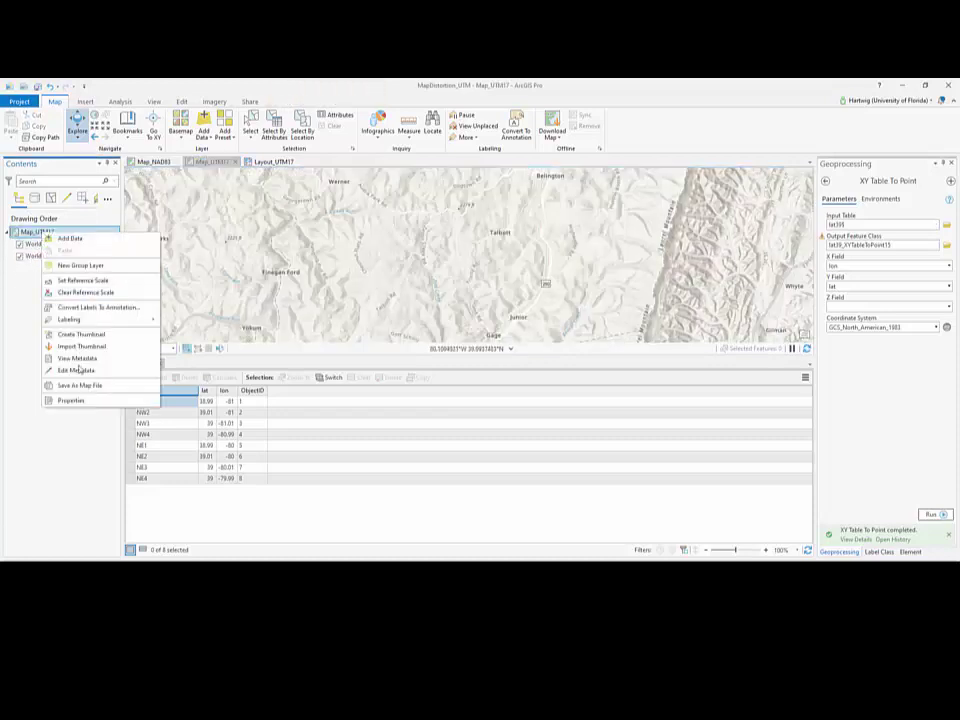
click(69, 400)
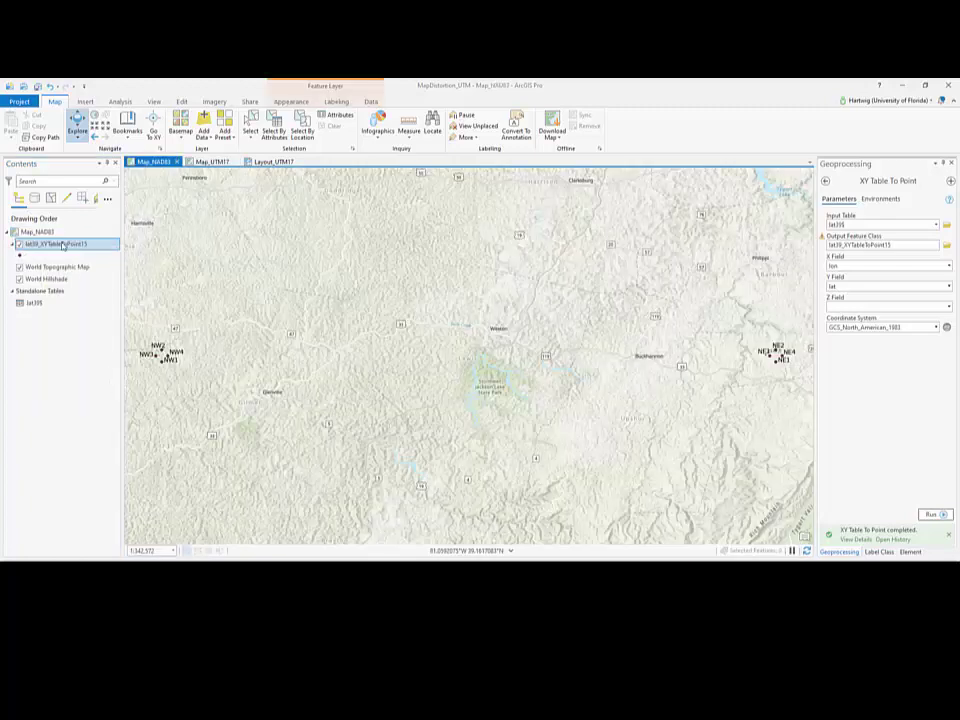
right_click(56, 244)
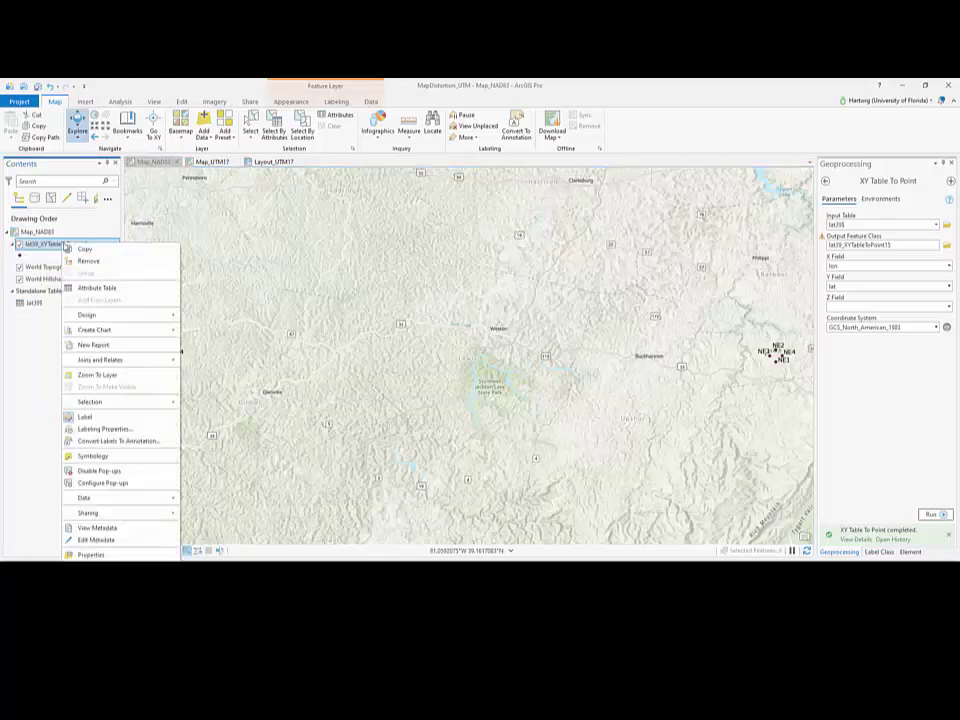
click(80, 250)
click(211, 161)
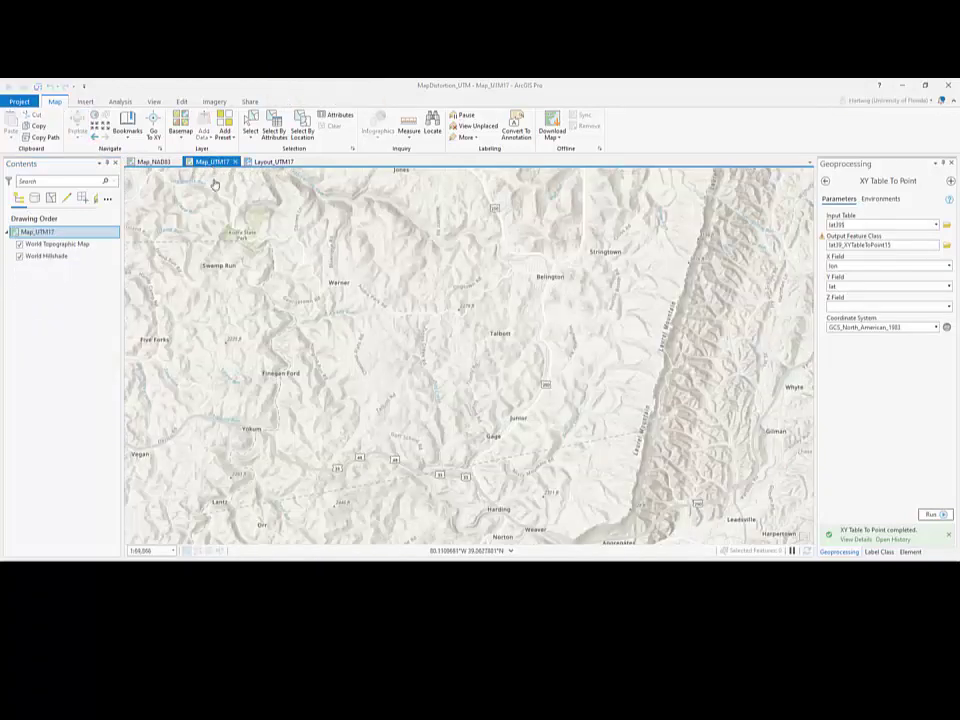
right_click(48, 234)
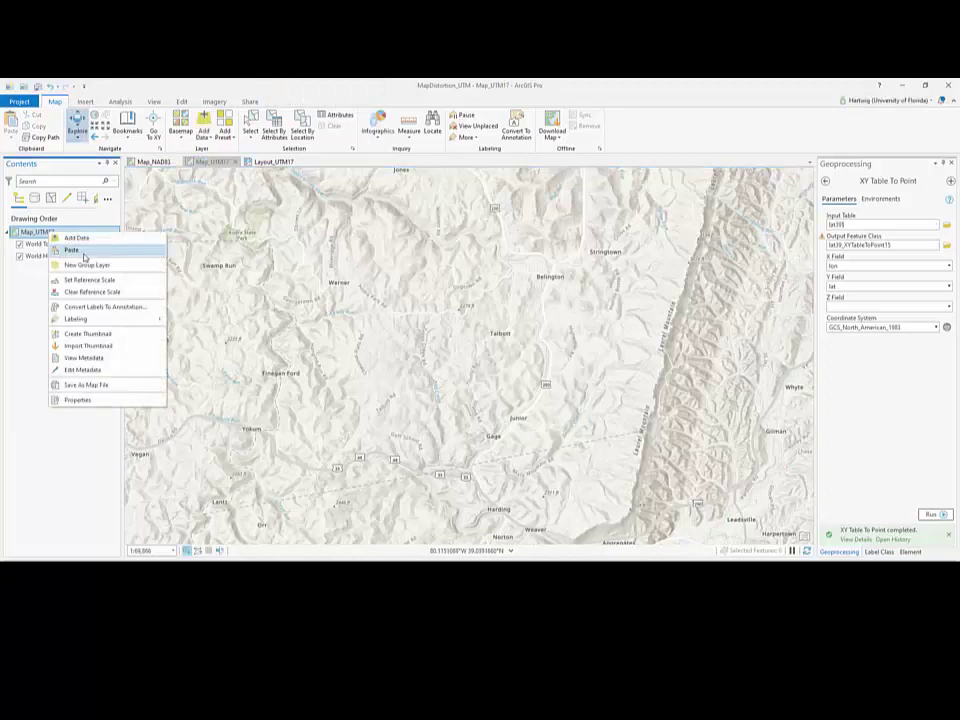
click(78, 250)
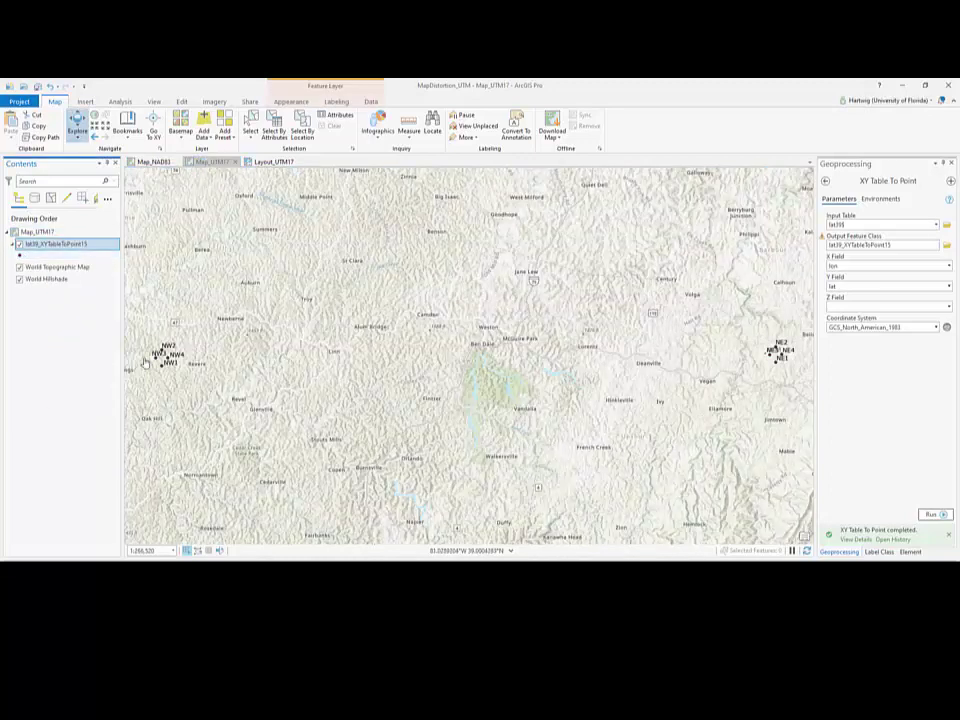
scroll(145, 363, up, 5)
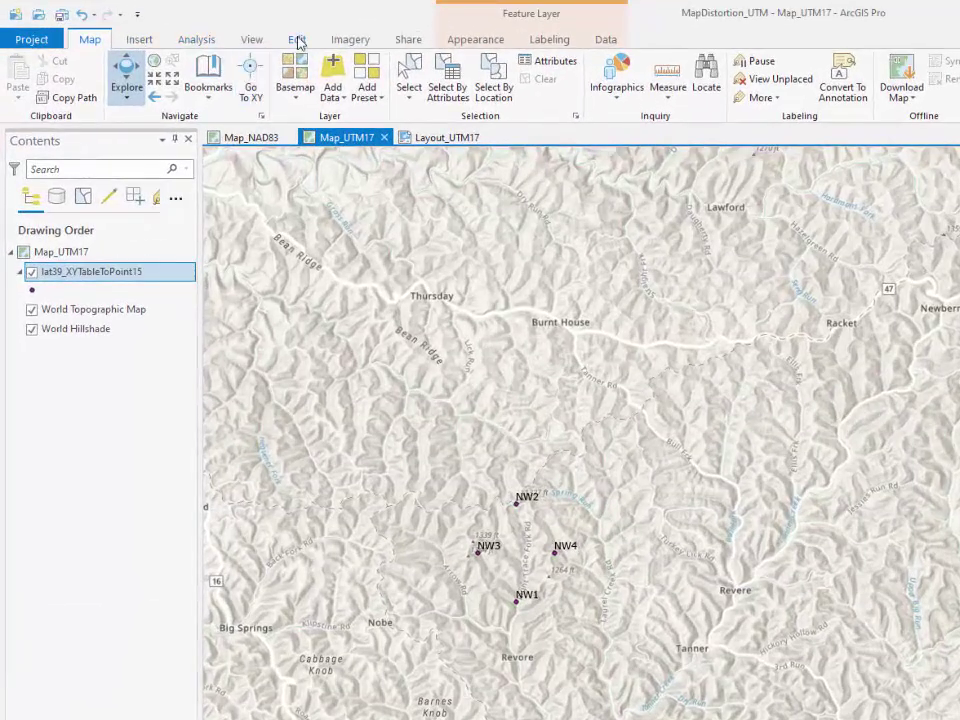
Confirm snapping is enabled under Edit > Snapping, with ArcGIS Pro arranged beside the Excel workbook.
click(298, 40)
click(321, 97)
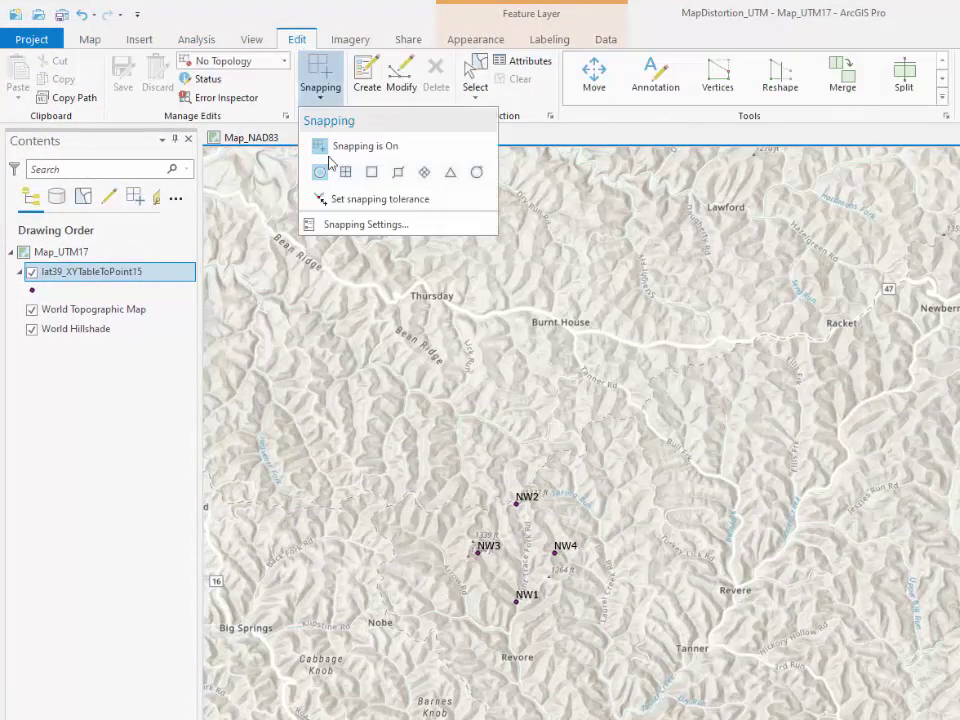
scroll(366, 43, up, 4)
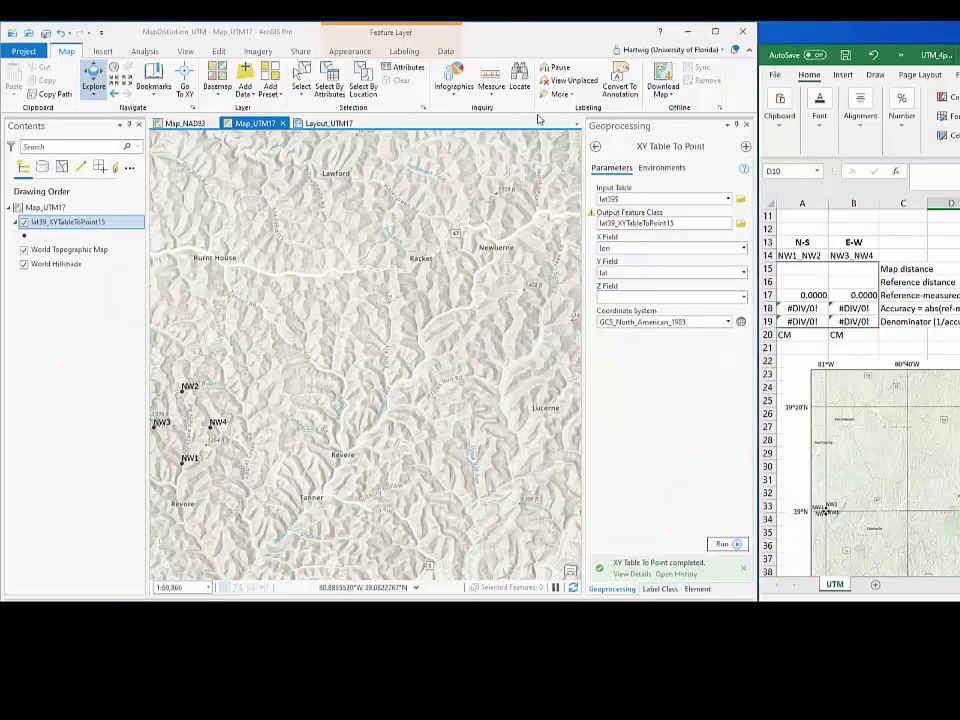
Measure and copy the planar NW1–NW2 distance (2,219.42 m), then go to Options > Units.
click(490, 90)
click(520, 114)
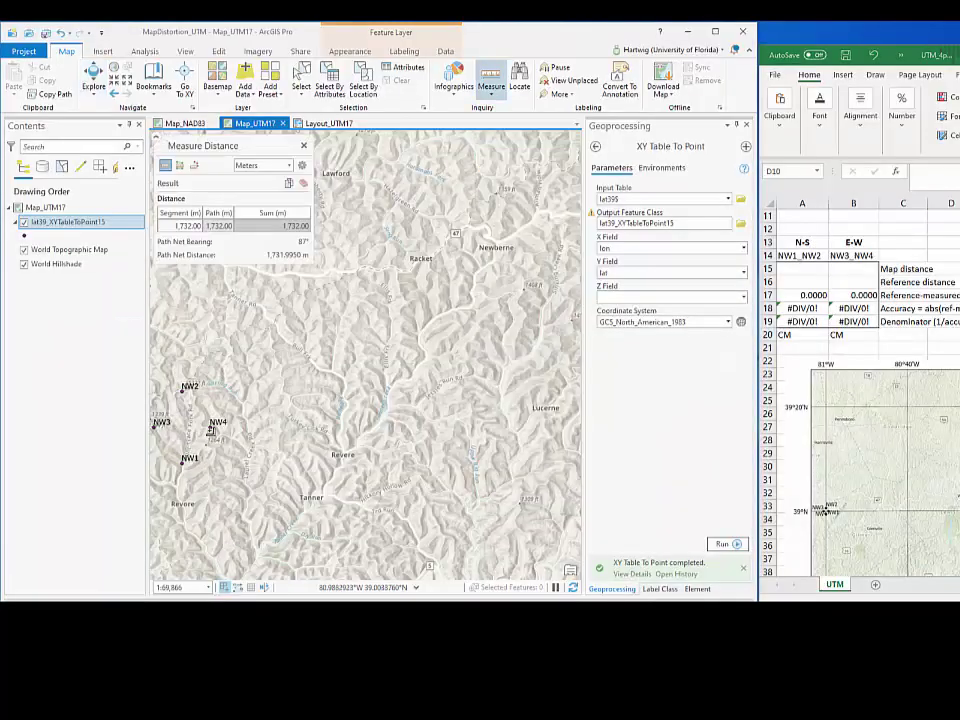
click(303, 184)
click(190, 457)
double_click(183, 390)
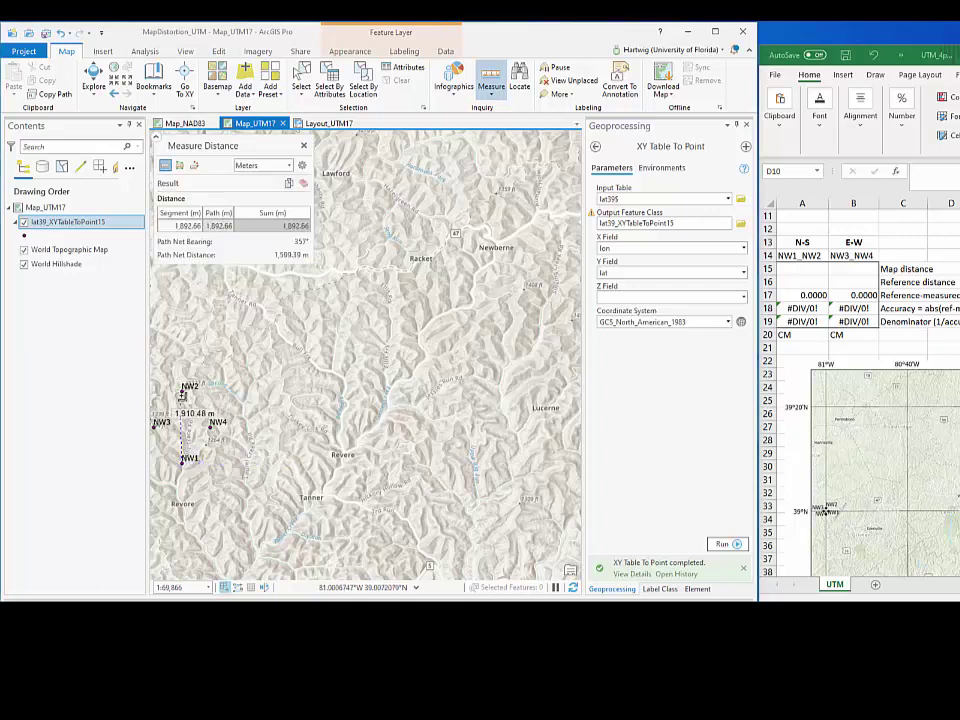
click(302, 165)
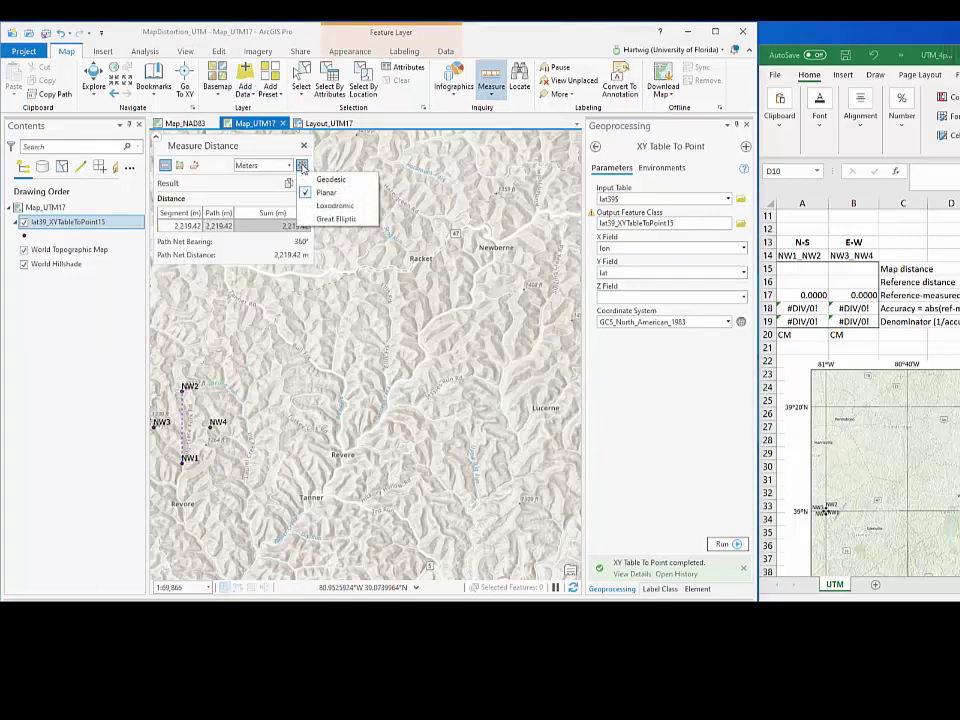
double_click(281, 227)
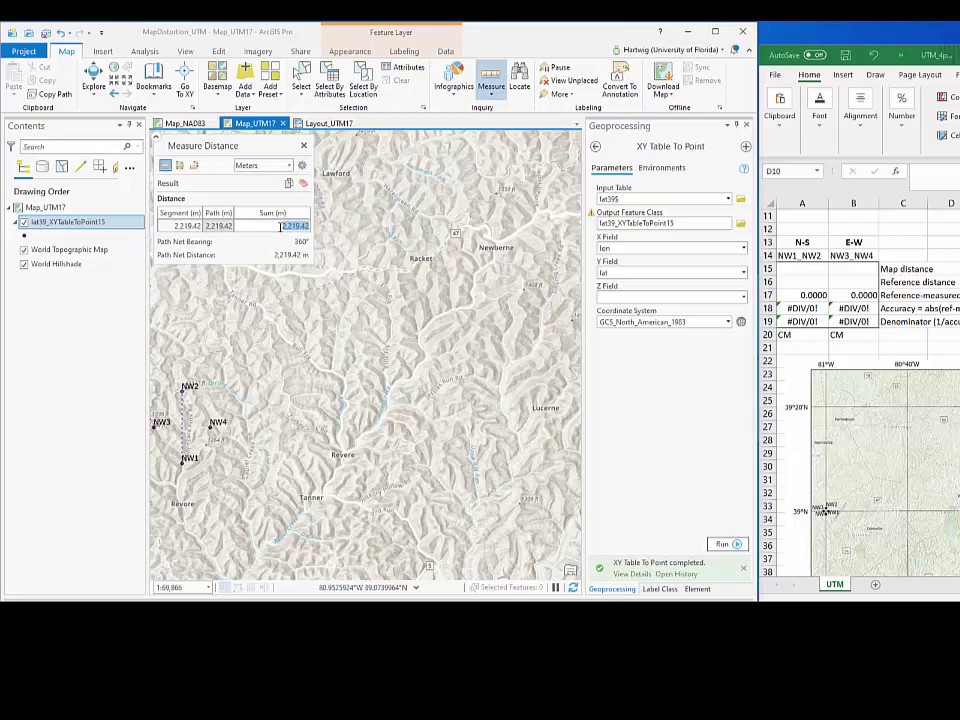
click(15, 50)
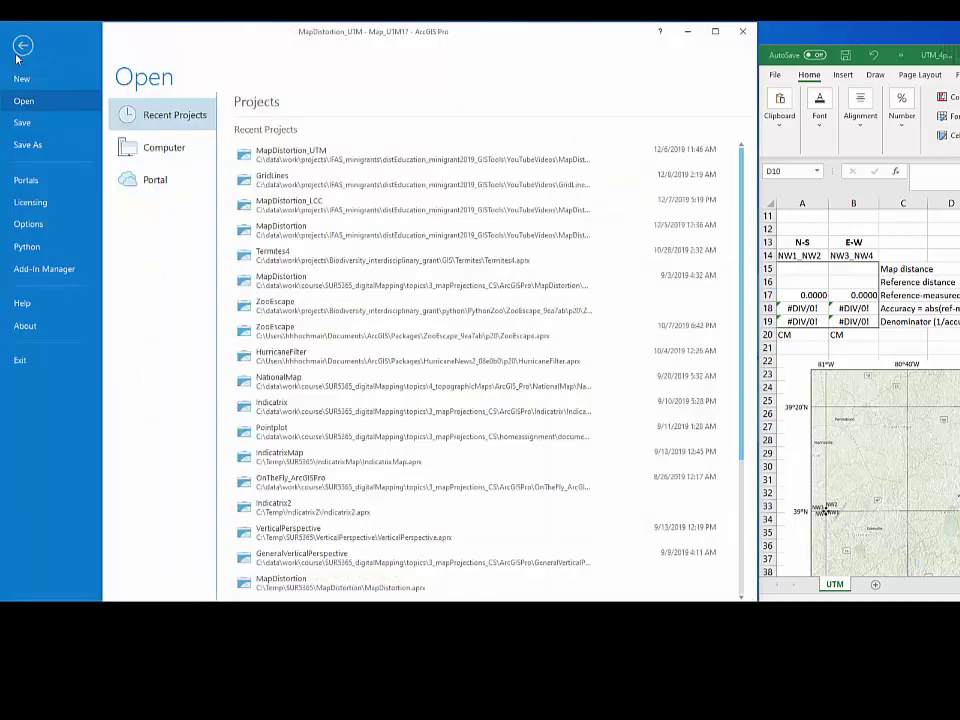
click(28, 224)
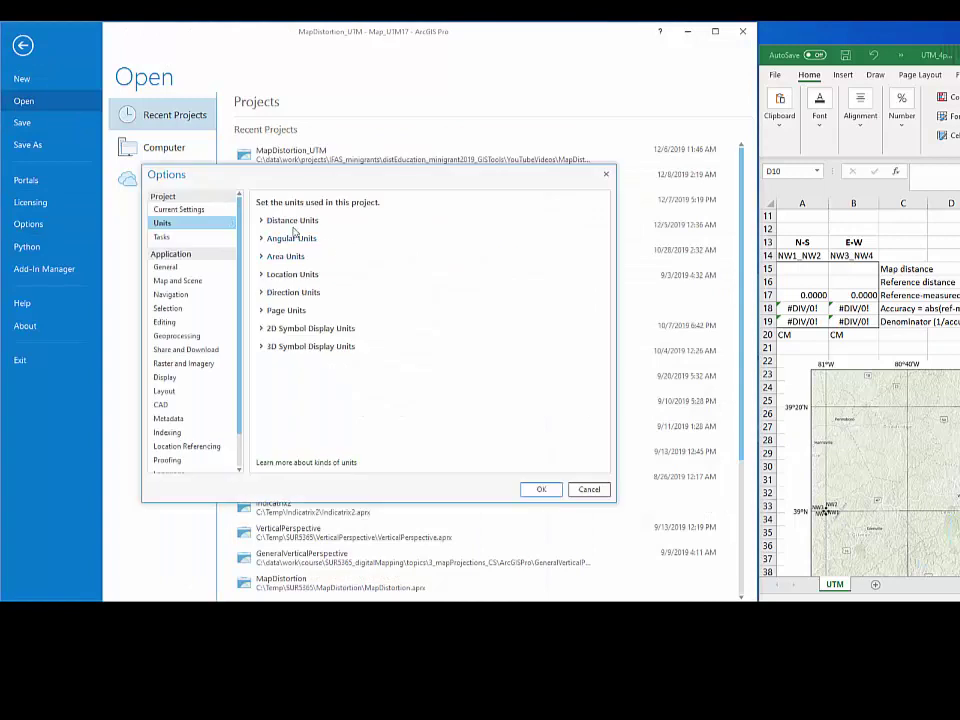
Format Meter distance units with 4 decimal places and apply the options.
click(281, 222)
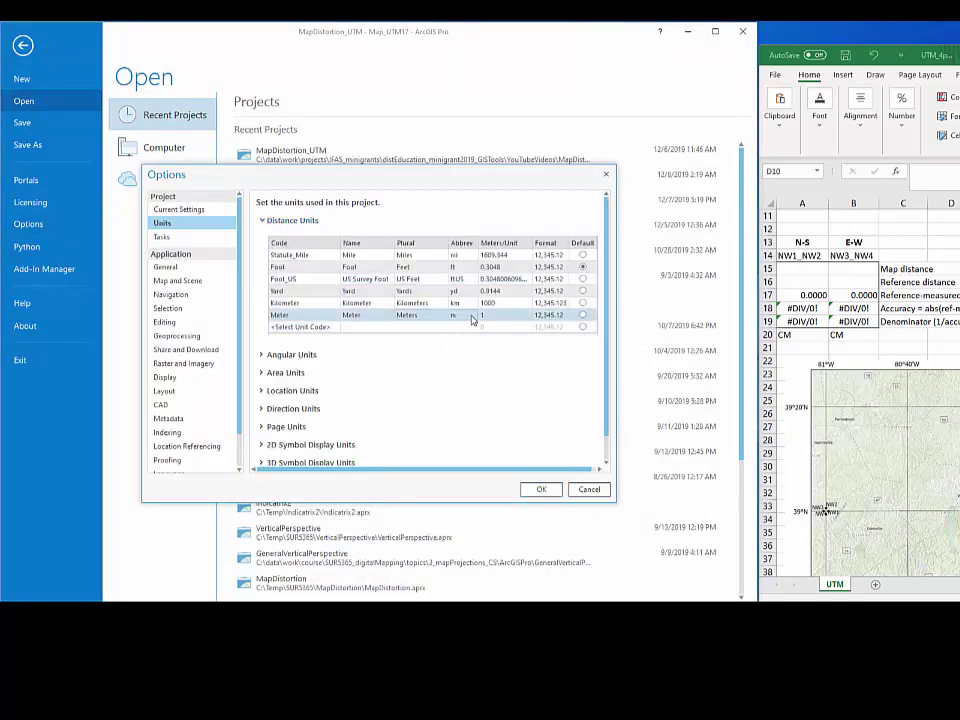
click(550, 316)
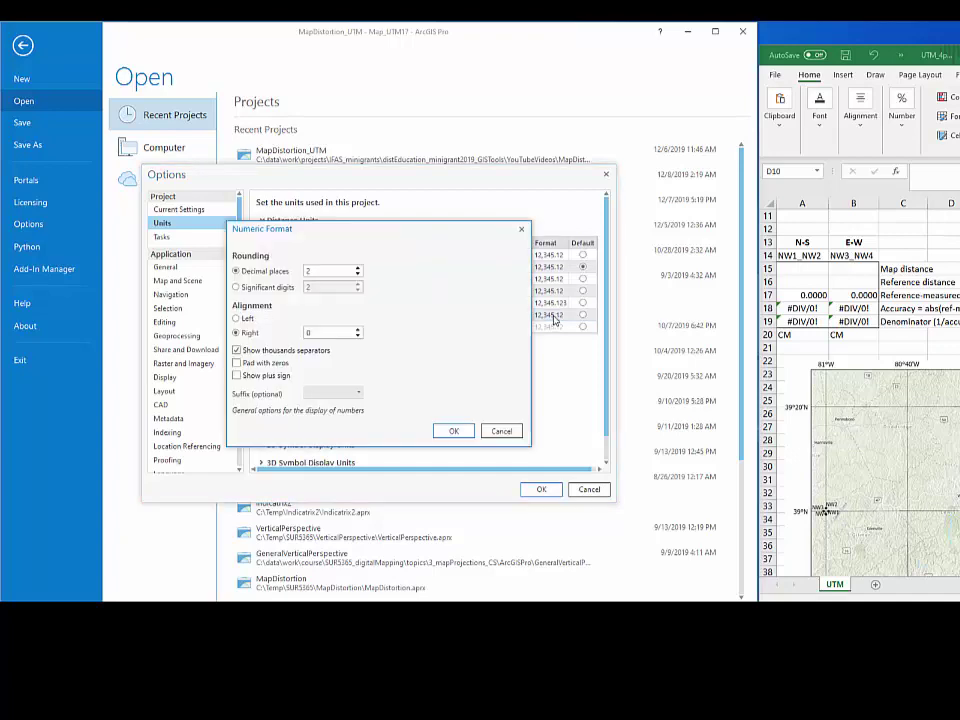
click(357, 270)
click(357, 270)
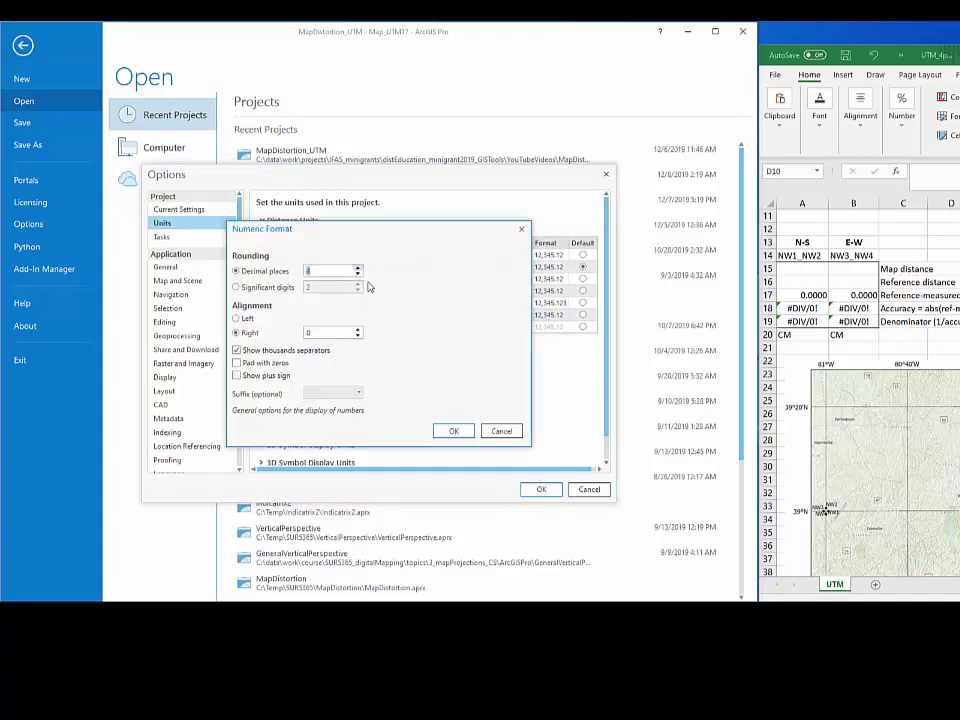
click(453, 431)
click(538, 490)
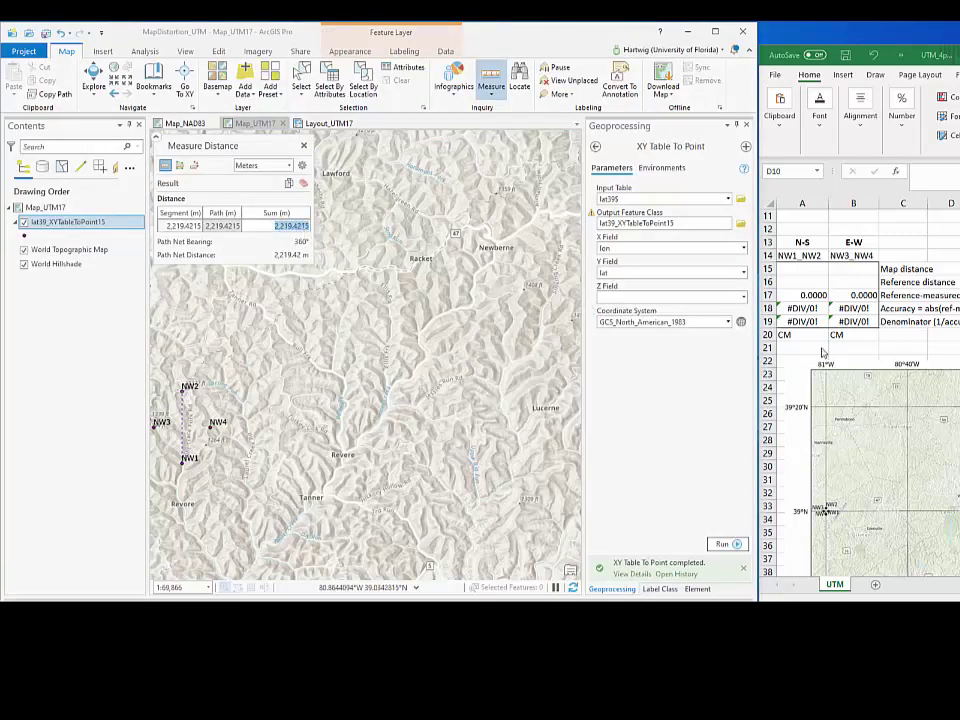
Paste the 2219.4215 m map distance into A15, review the accuracy formulas, and select A16.
click(810, 270)
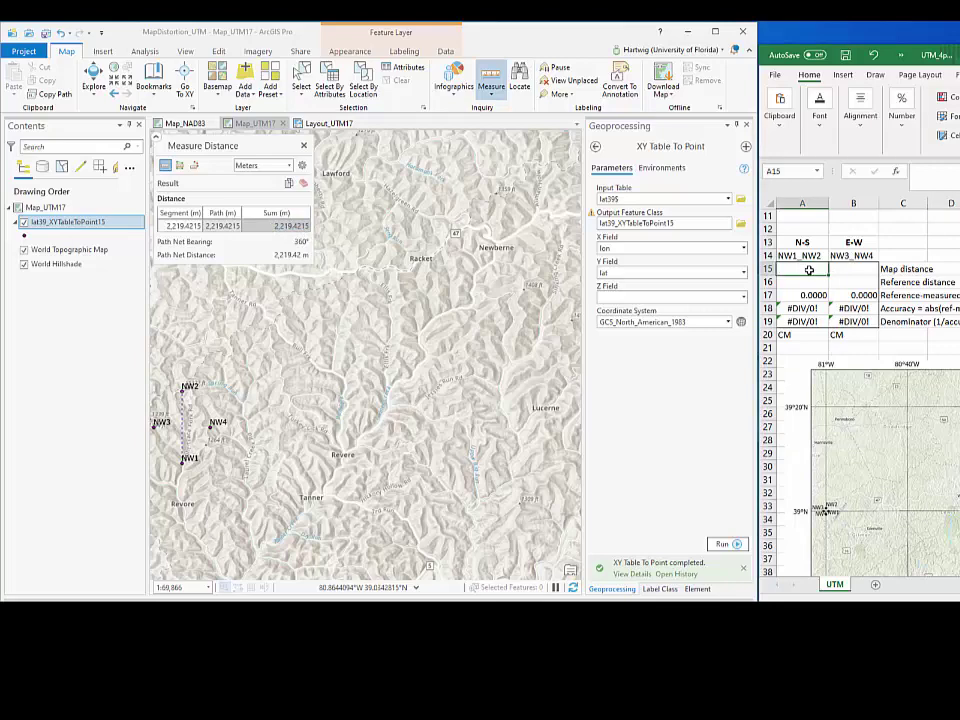
text(2219.4215)
drag(802, 242, 872, 309)
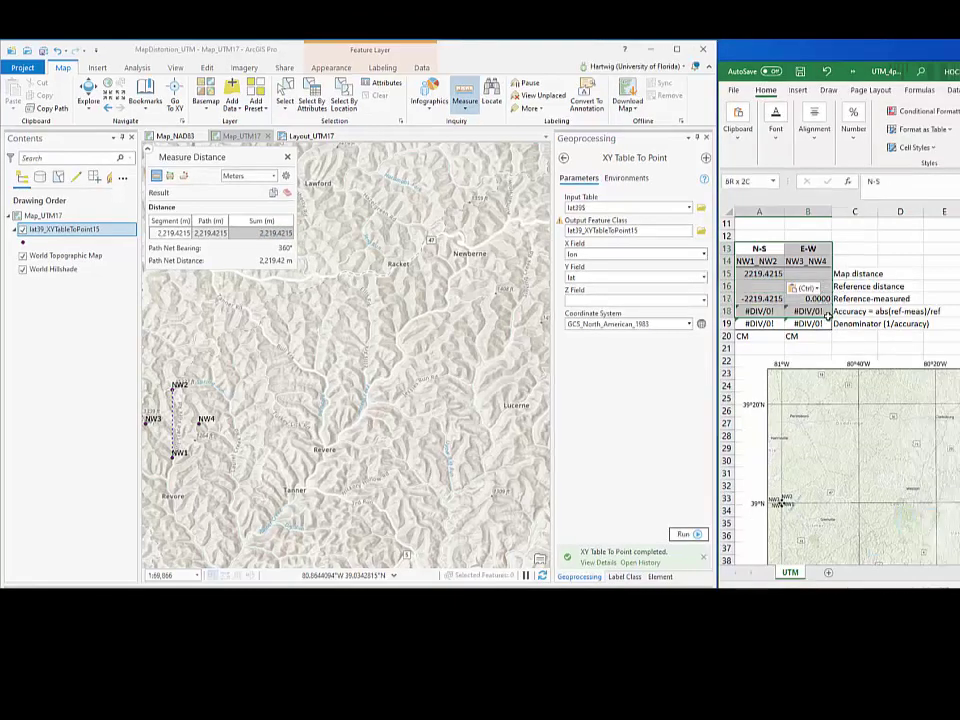
click(855, 248)
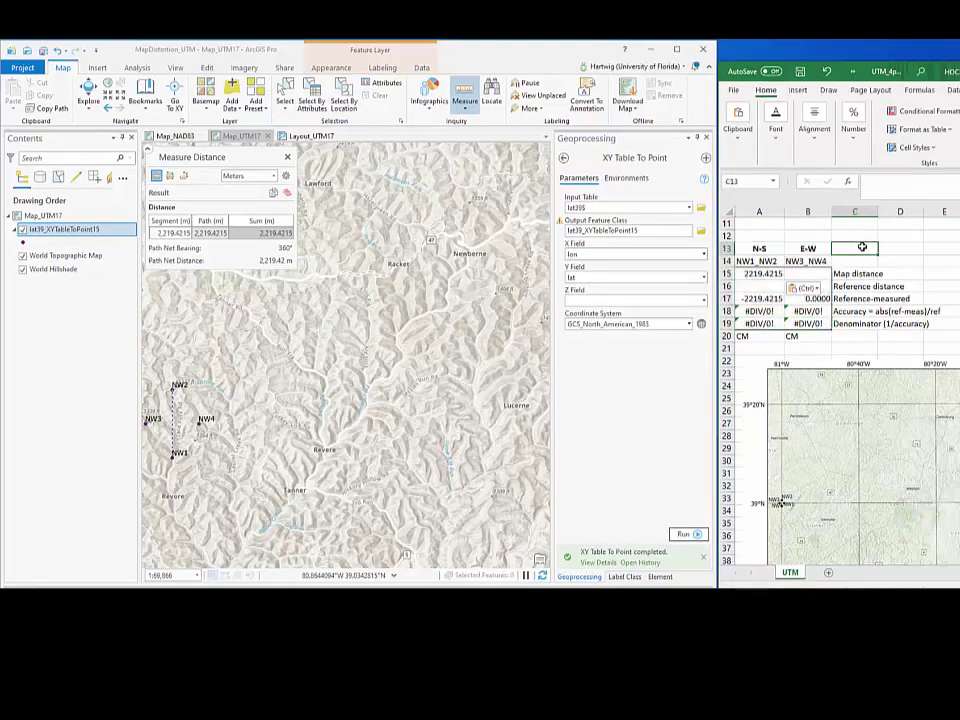
key(Down)
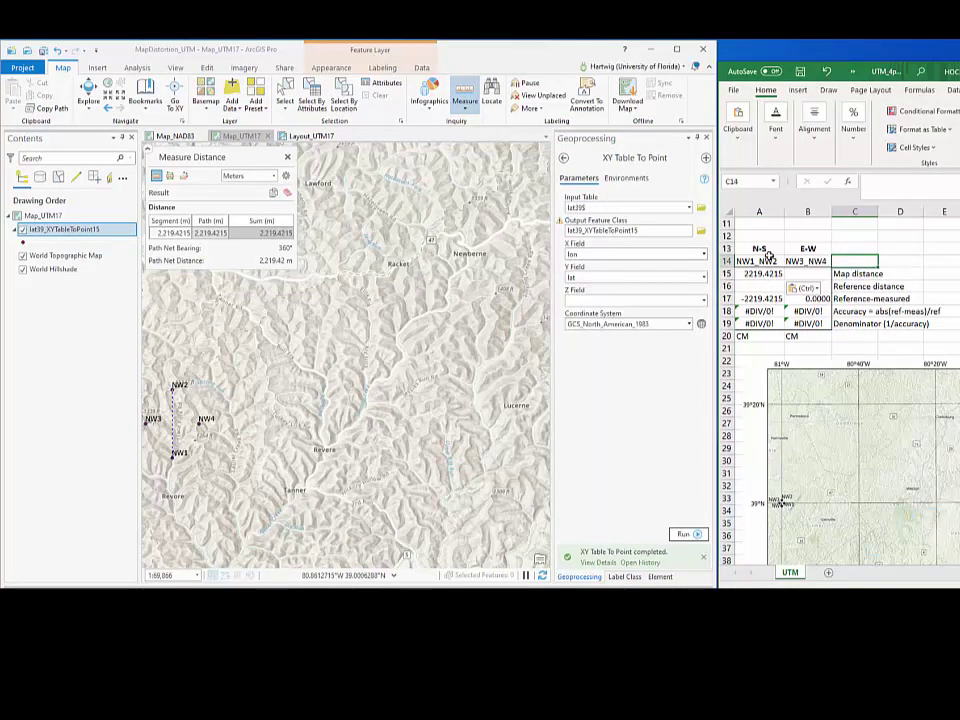
drag(759, 247, 762, 327)
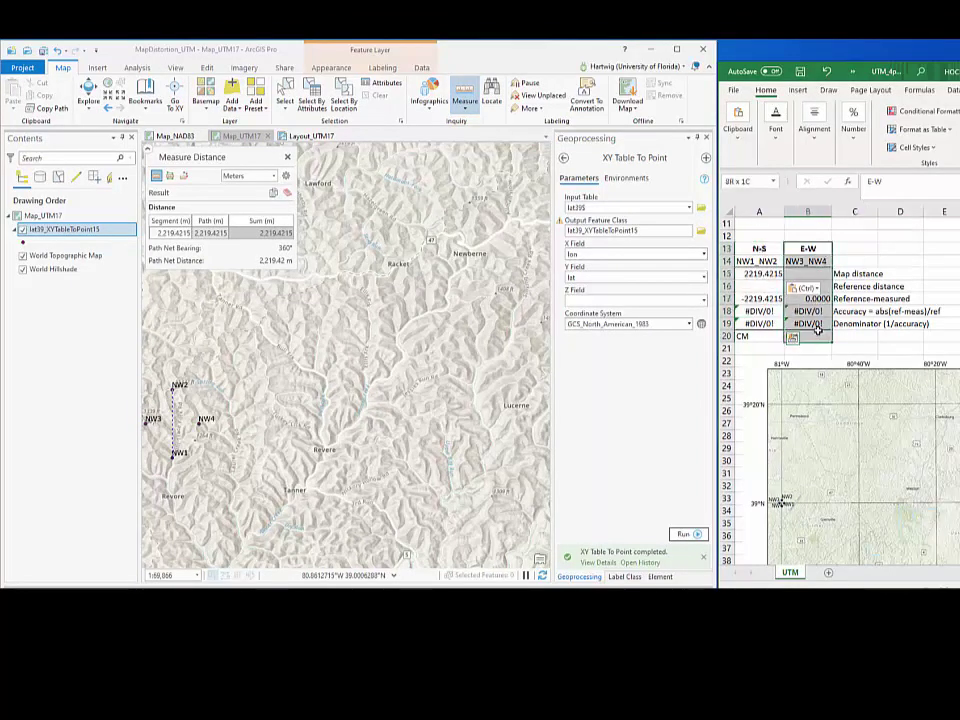
key(Down)
key(Down)
key(Down)
key(Down)
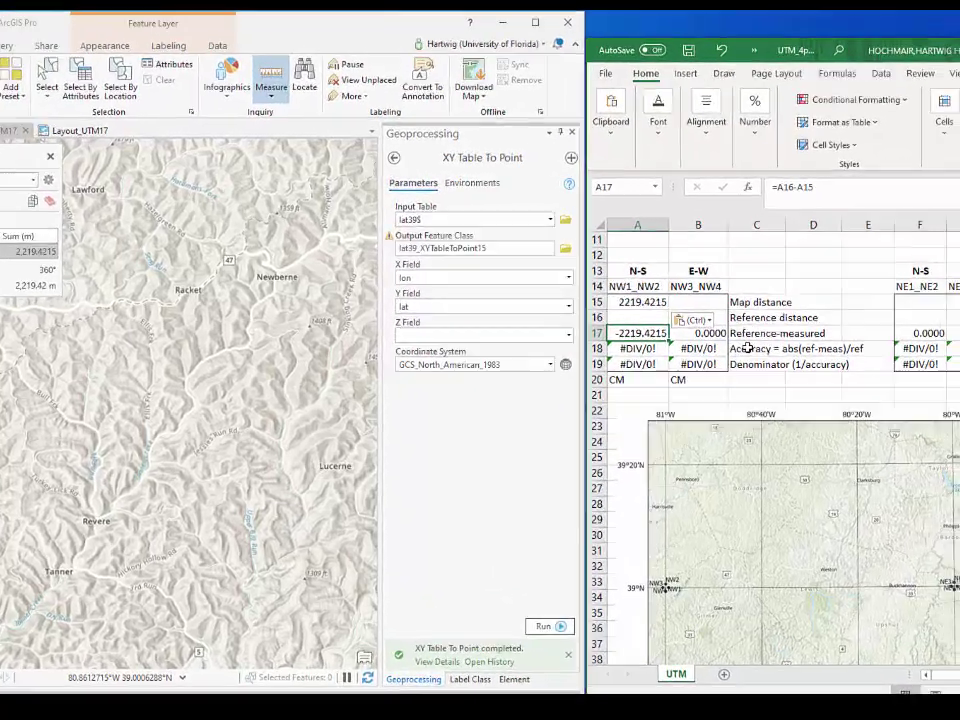
key(Down)
key(Down)
key(Up)
key(Up)
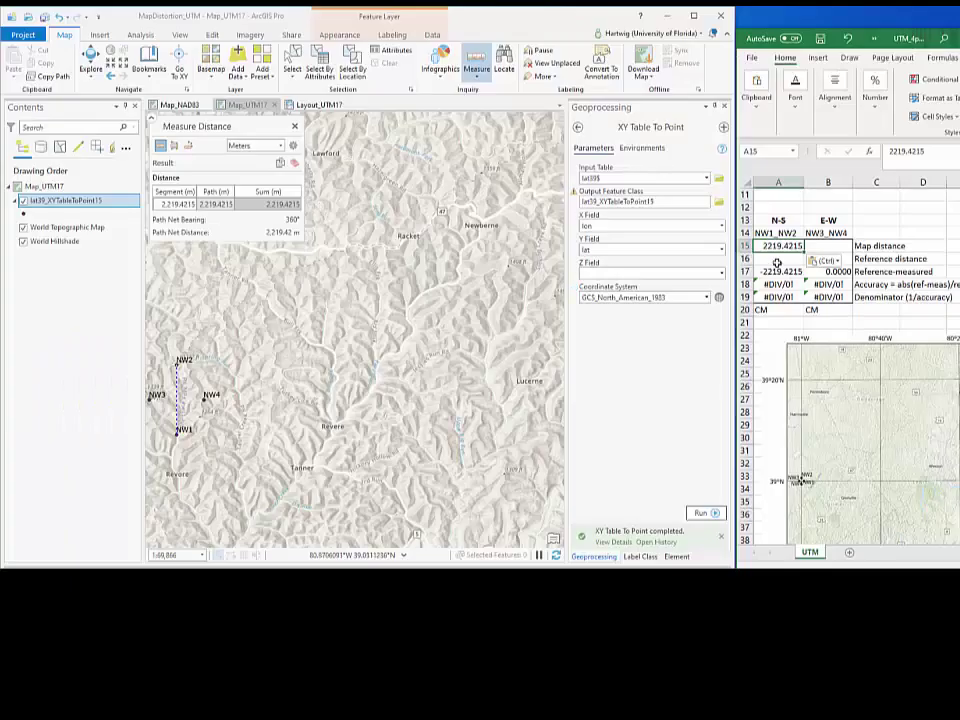
click(455, 363)
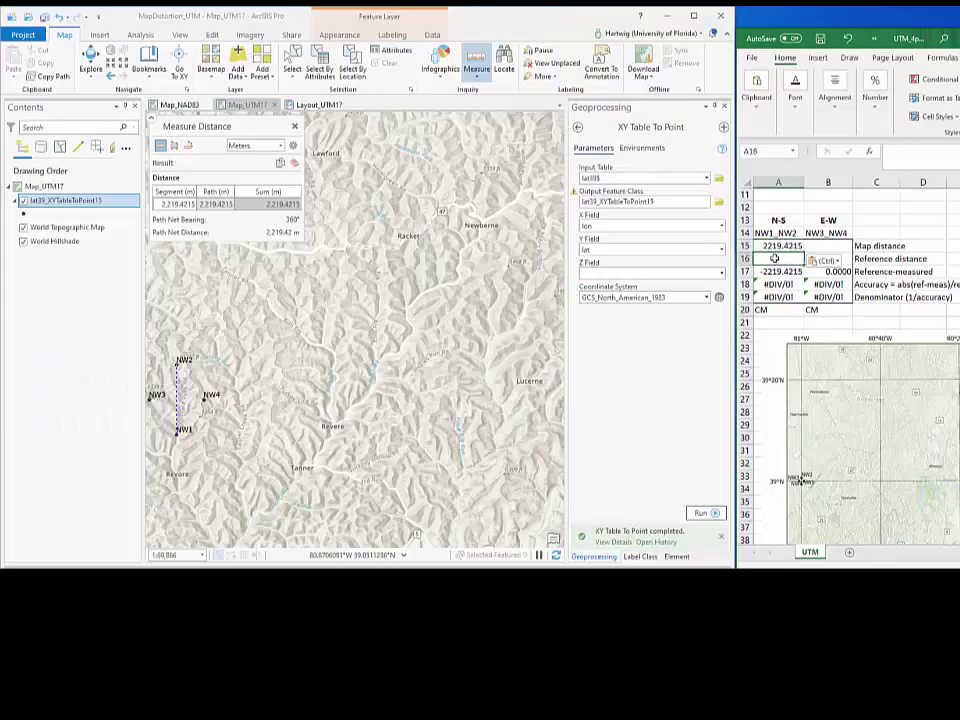
Measure the geodesic NW1–NW2 distance of 2,220.3096 m and select its Sum.
click(294, 146)
click(318, 159)
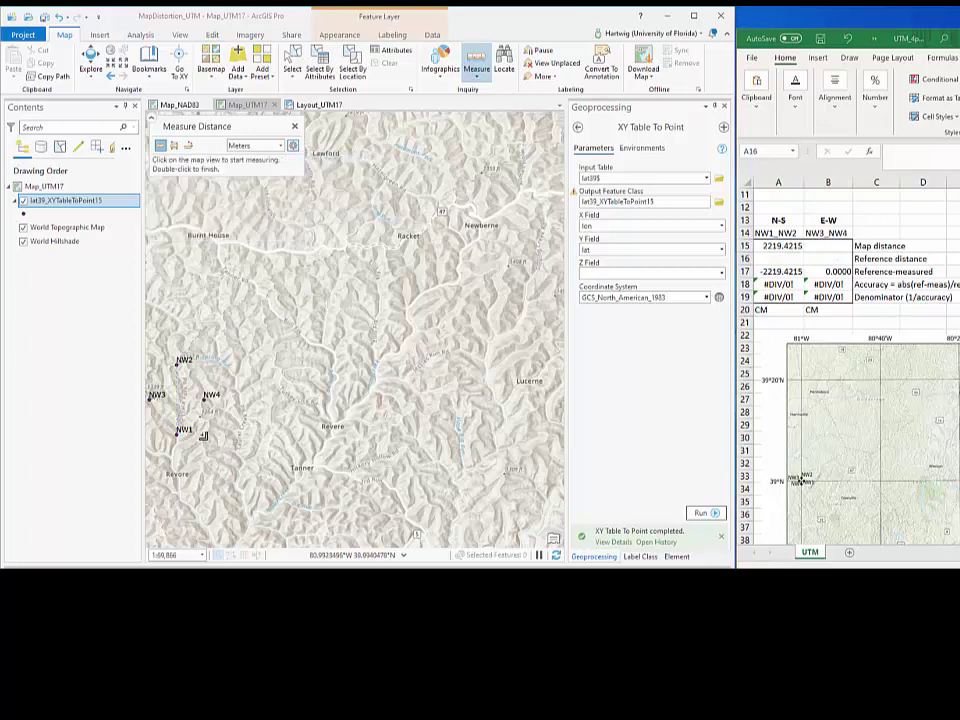
click(178, 432)
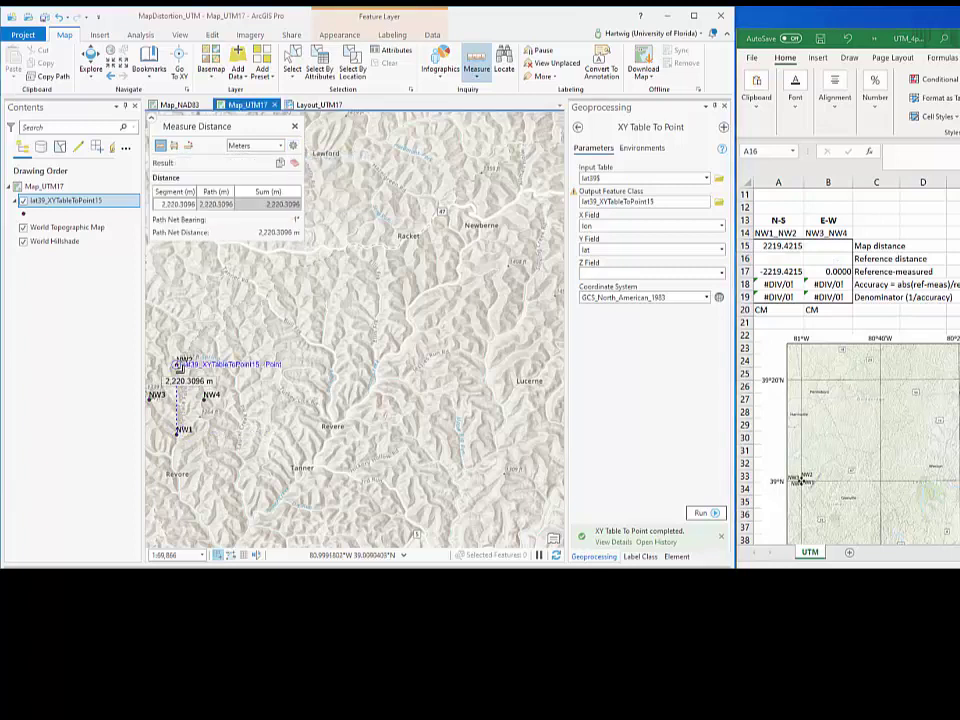
double_click(177, 362)
double_click(282, 204)
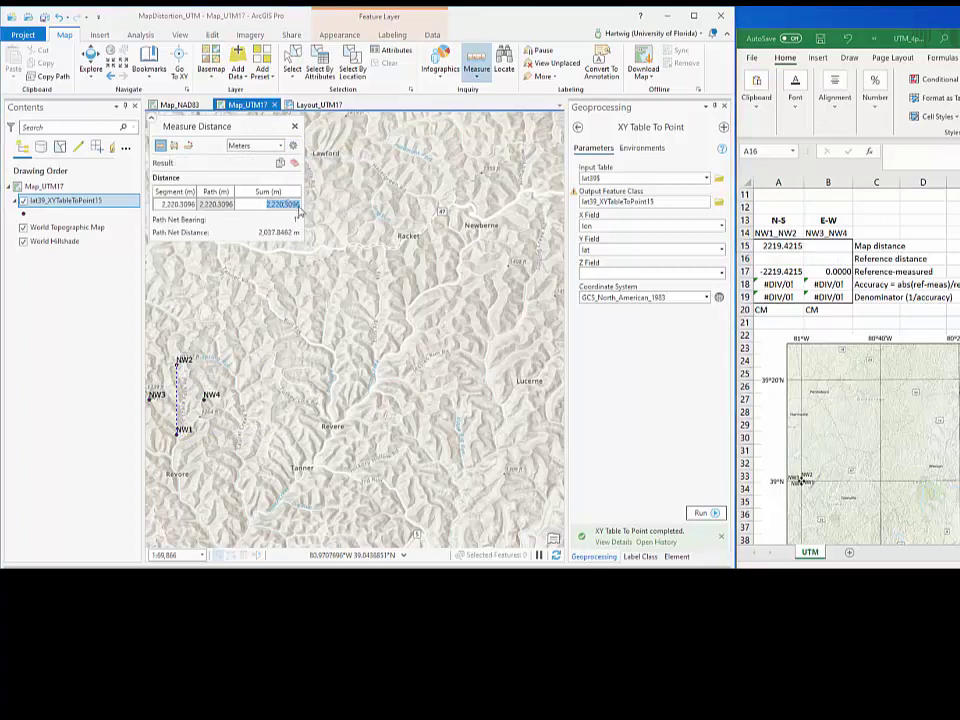
Paste 2220.3096 into A16 and check the resulting 2500 denominator in A19.
click(781, 259)
text(2220.3096)
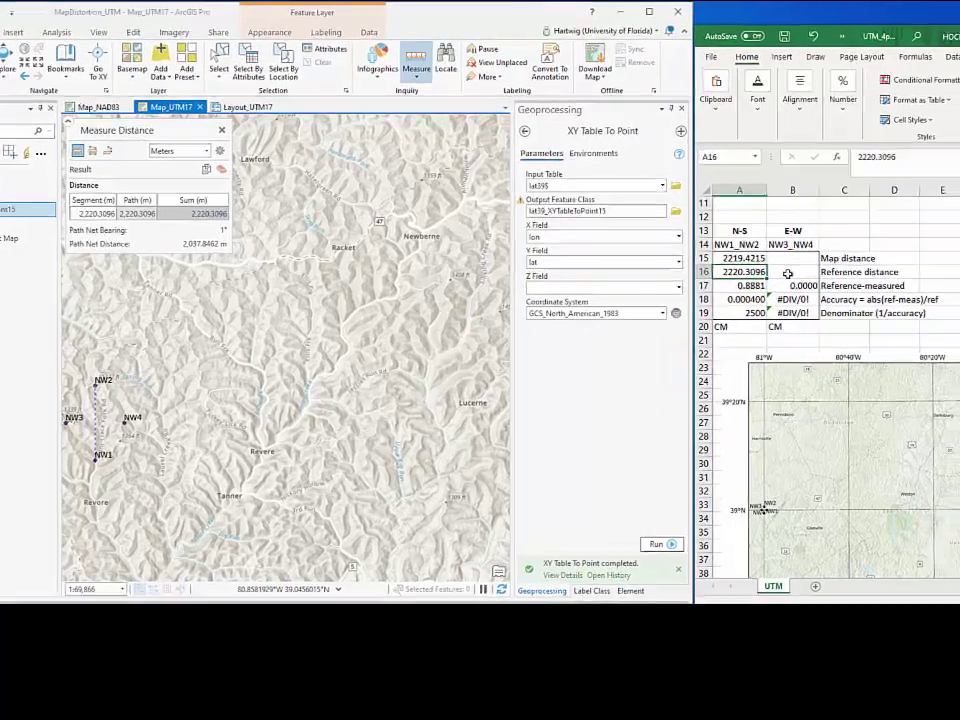
click(781, 297)
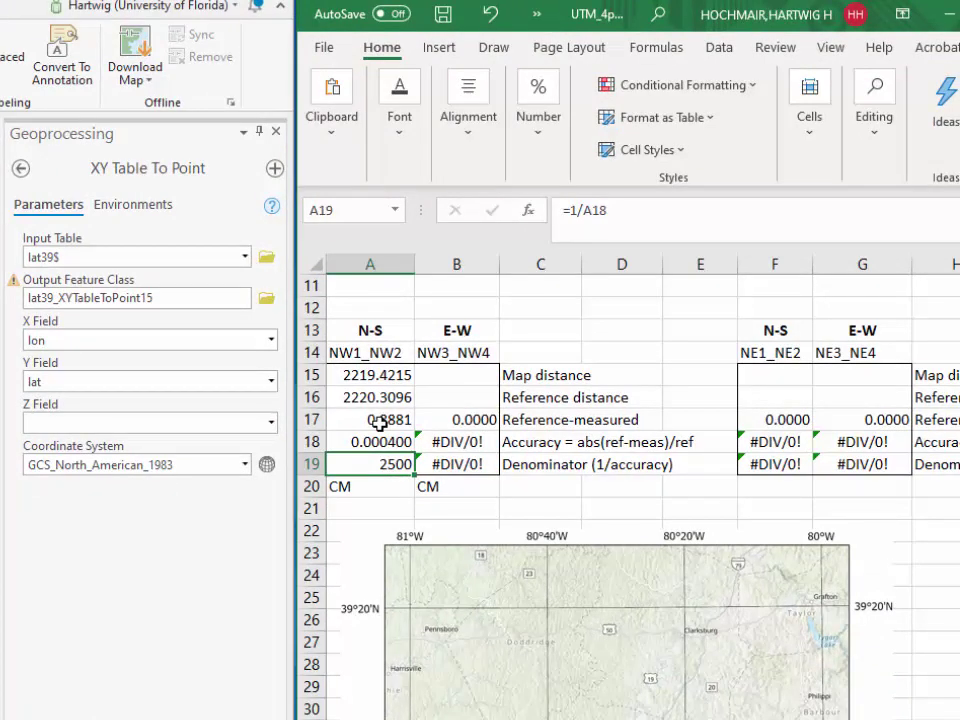
click(374, 486)
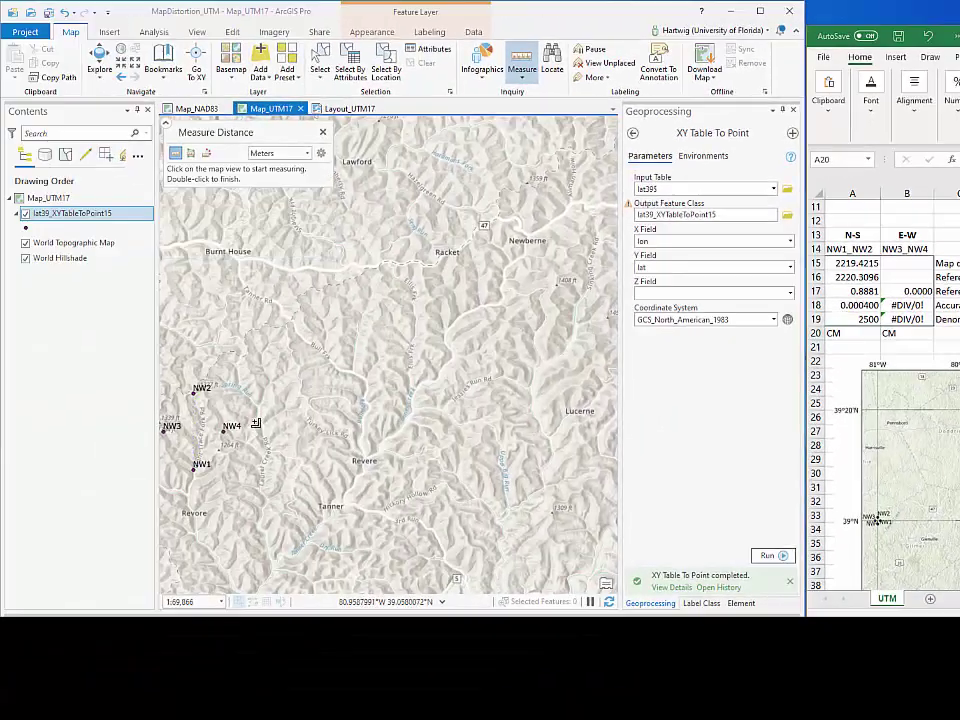
Measure the planar NW3–NW4 distance of 1731.8351 m.
click(321, 153)
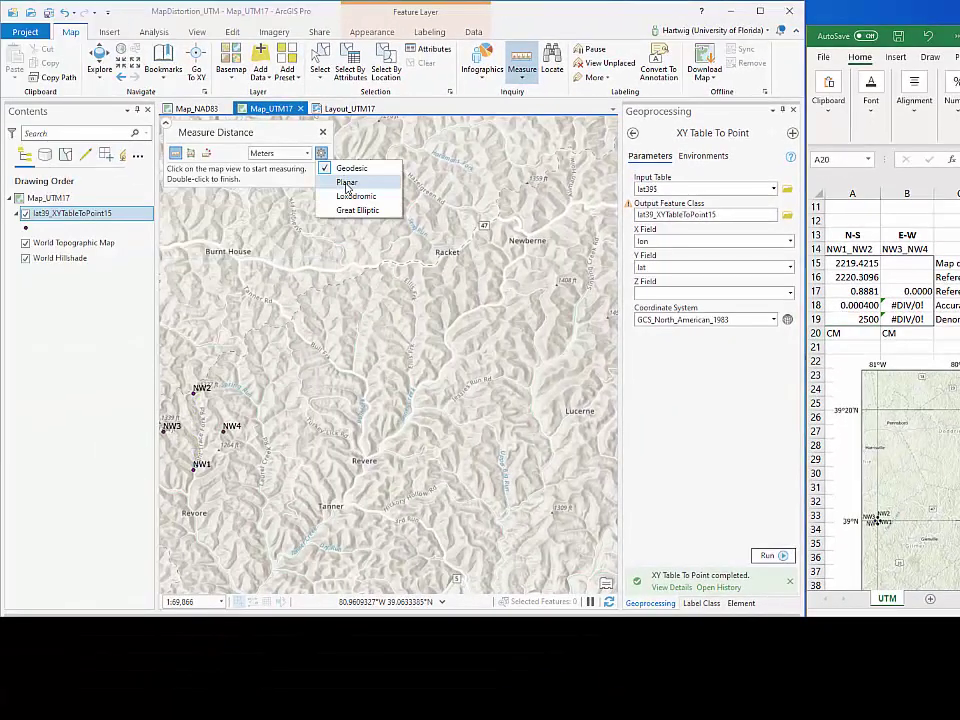
click(347, 186)
click(164, 428)
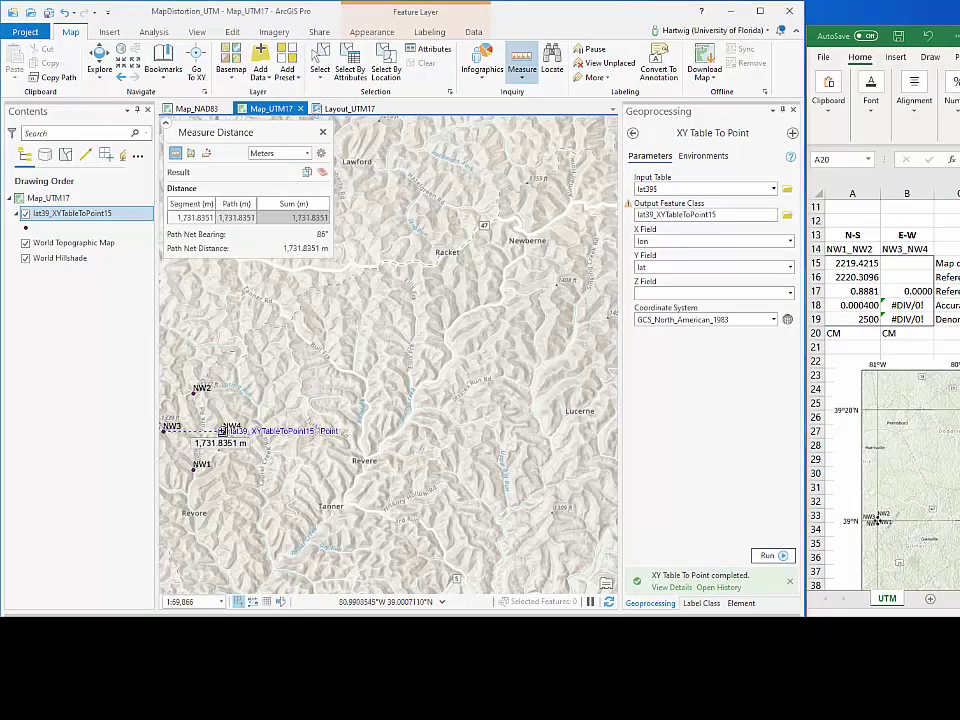
double_click(224, 428)
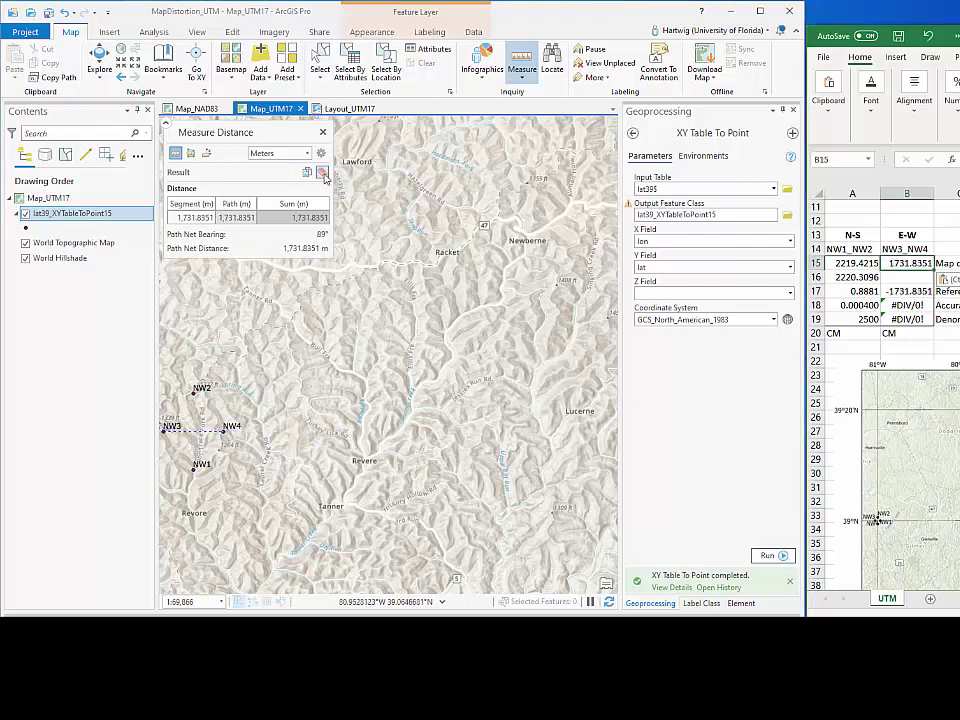
Clear and remeasure NW3–NW4 as the 1,732.5281 m reference distance, selecting its Sum.
click(322, 172)
click(321, 153)
click(346, 183)
click(164, 428)
double_click(226, 429)
double_click(306, 217)
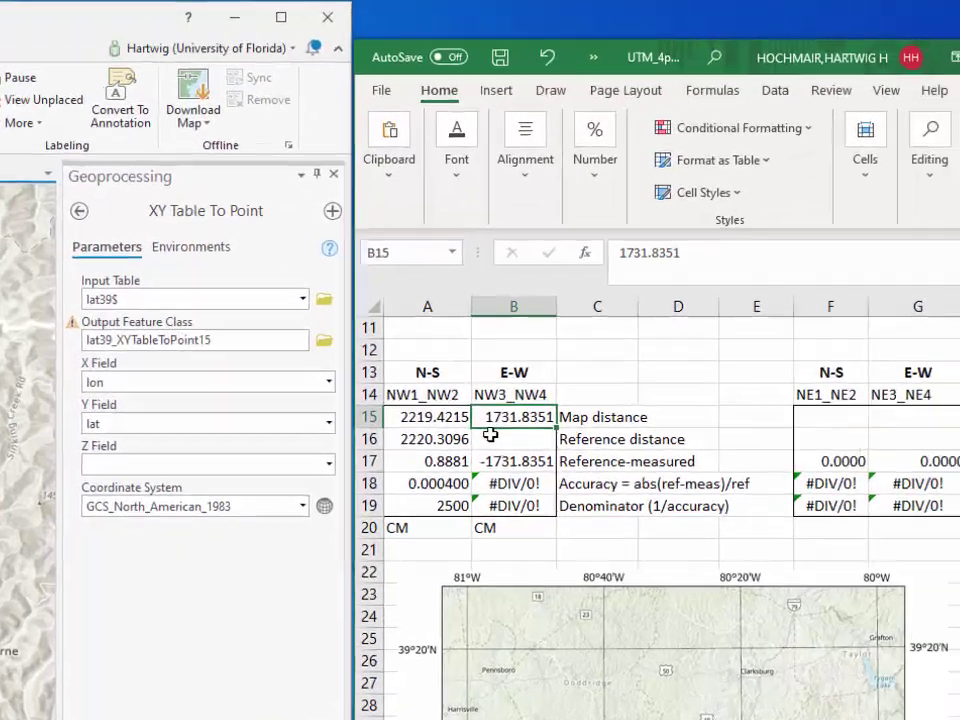
Paste 1732.5281 into B16 and select the A19 and B19 denominators.
click(882, 287)
text(1732.5281)
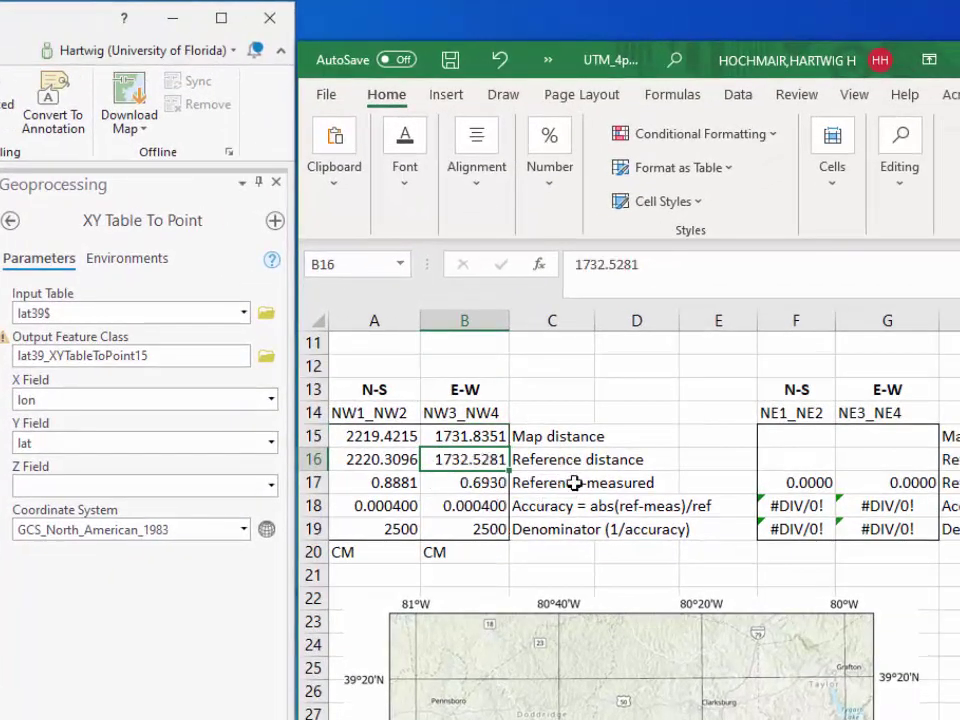
click(395, 530)
drag(467, 534, 414, 527)
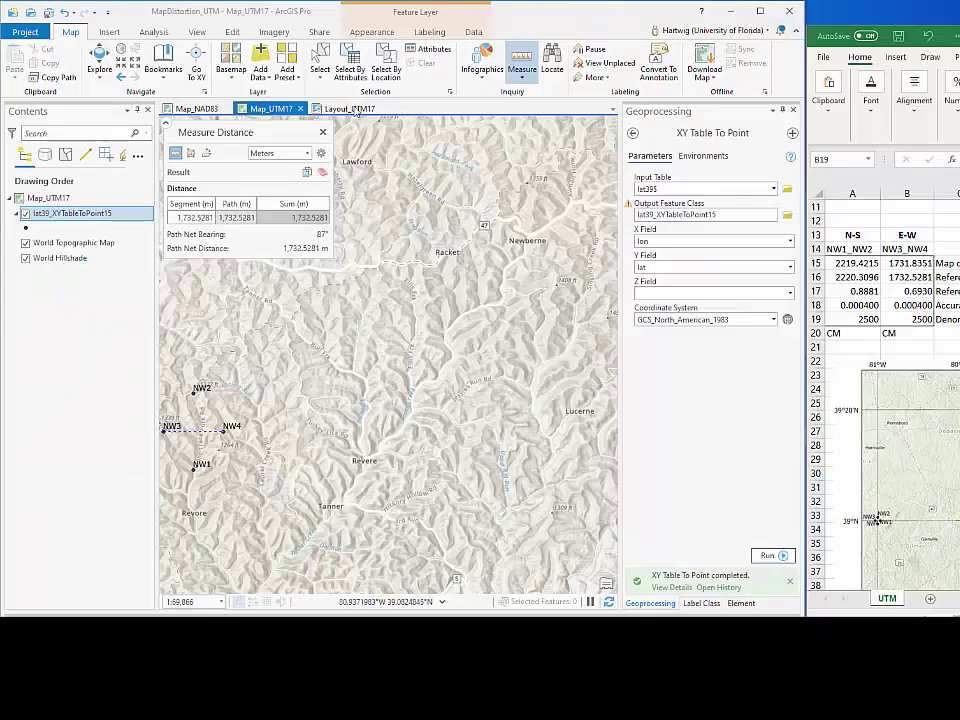
Leave distance measuring and zoom out, pan, and zoom back in on the NE1–NE4 points.
click(100, 63)
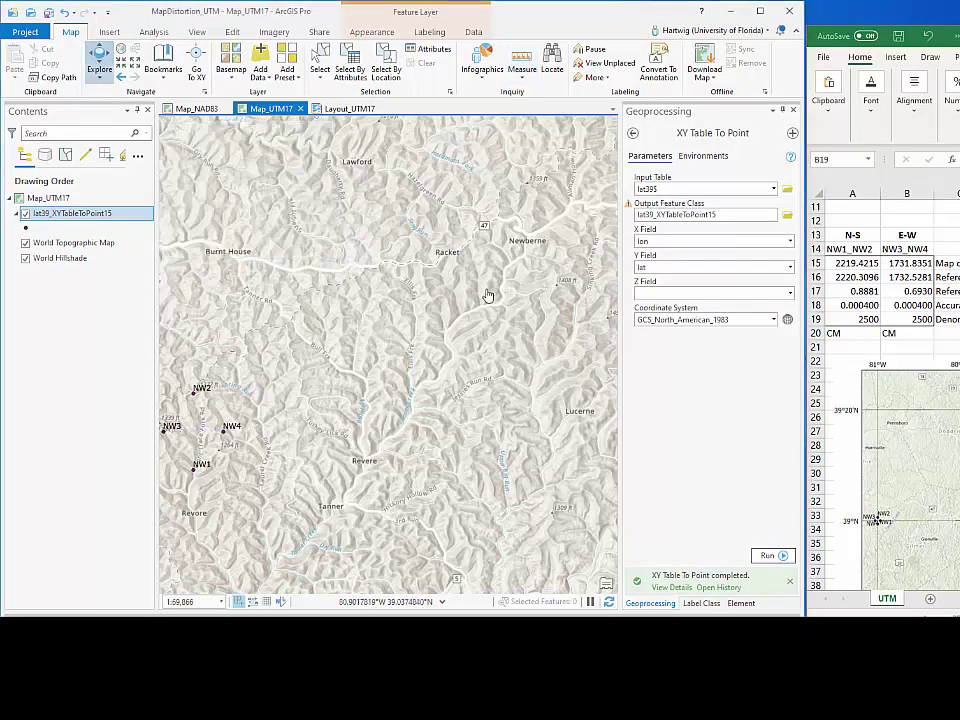
scroll(489, 298, down, 5)
scroll(493, 318, down, 4)
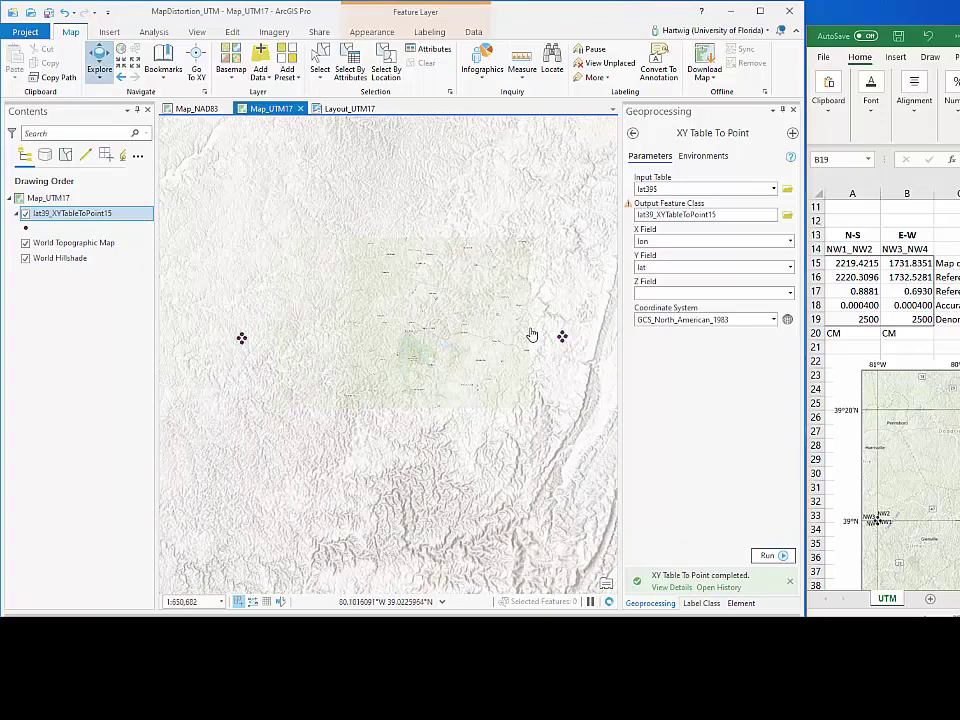
drag(531, 334, 347, 308)
drag(381, 272, 383, 421)
scroll(381, 421, up, 5)
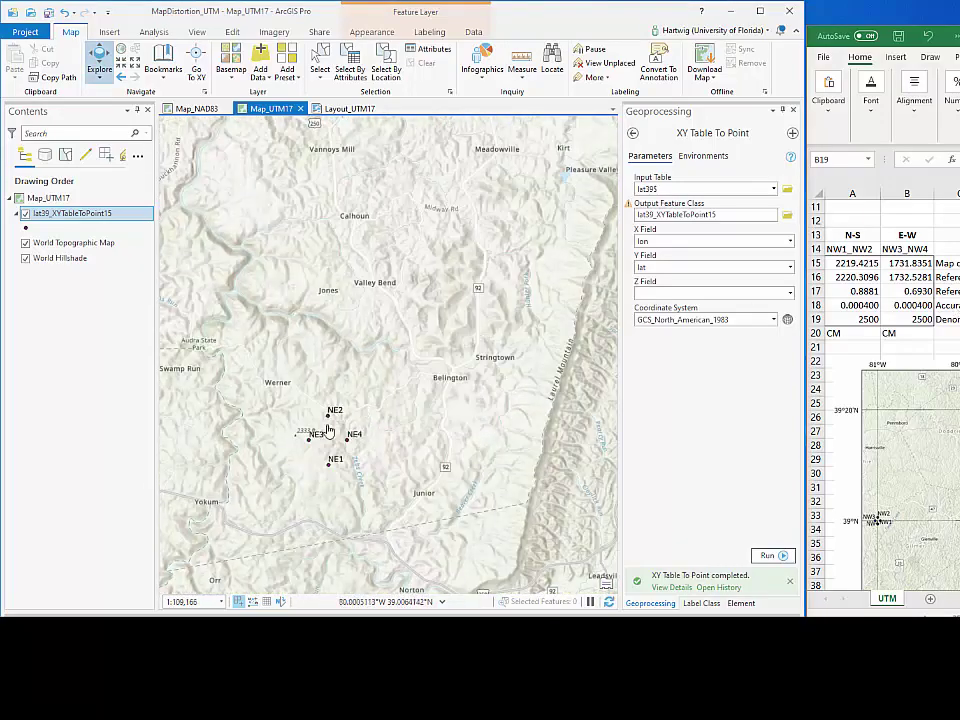
scroll(340, 425, up, 2)
scroll(370, 425, up, 1)
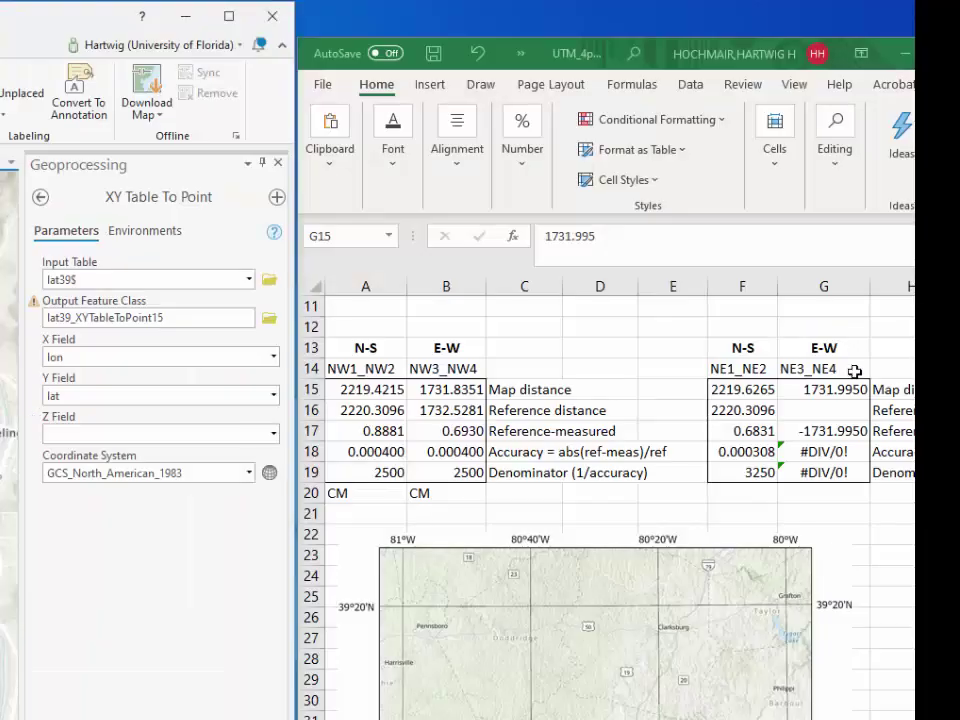
Paste the 1732.5281 m NE3_NE4 reference distance into G16 and extend F19's denominator formula into G19.
click(824, 412)
text(1732.5281)
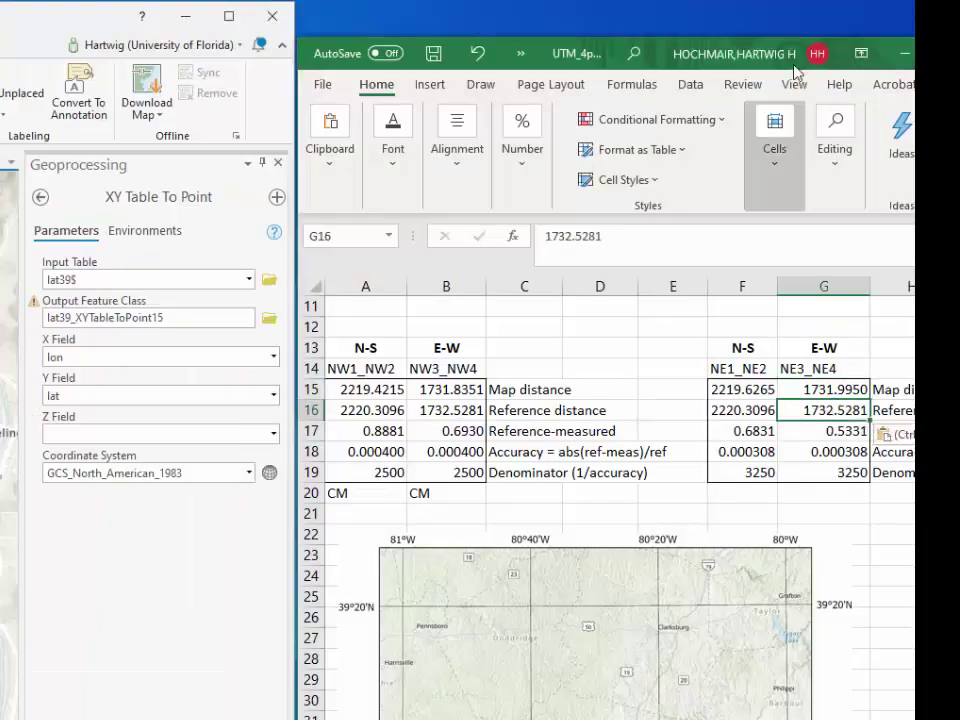
drag(660, 67, 498, 67)
click(588, 481)
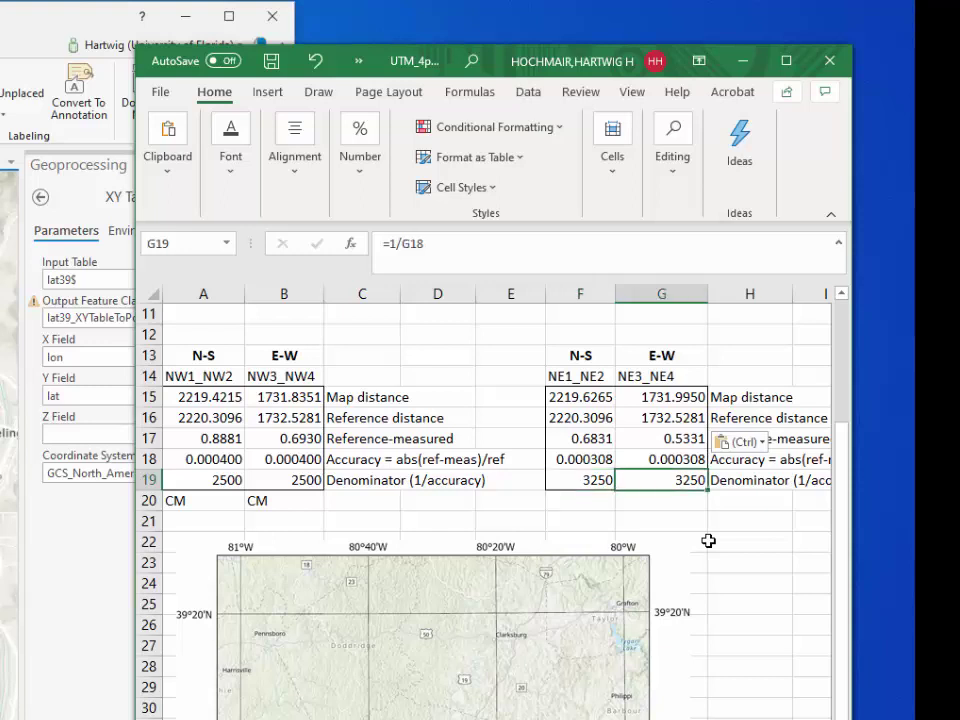
drag(614, 490, 649, 480)
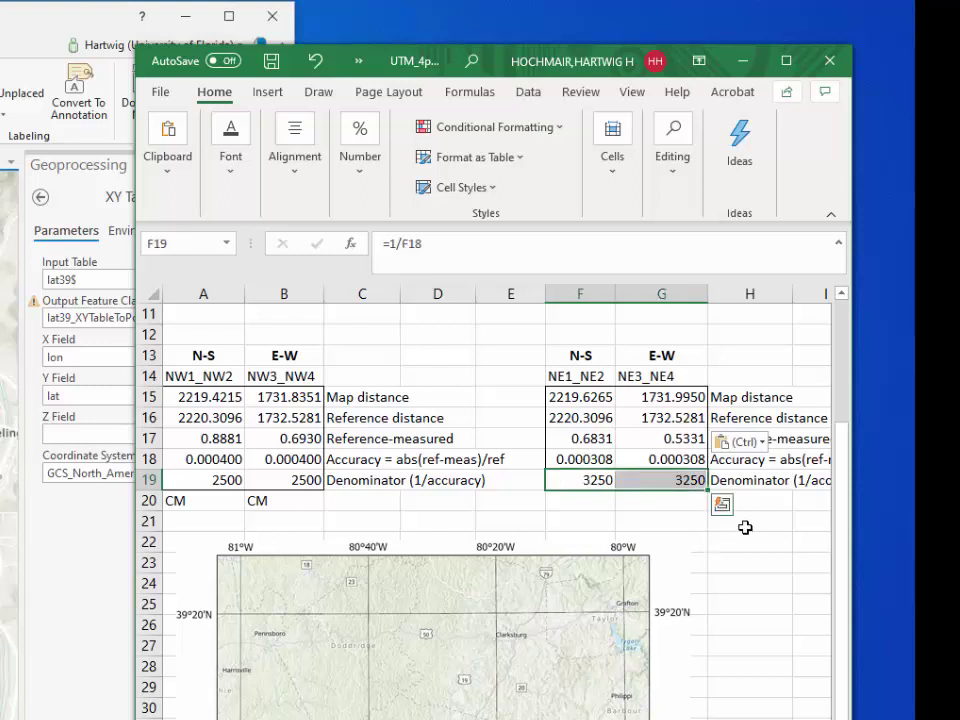
click(750, 500)
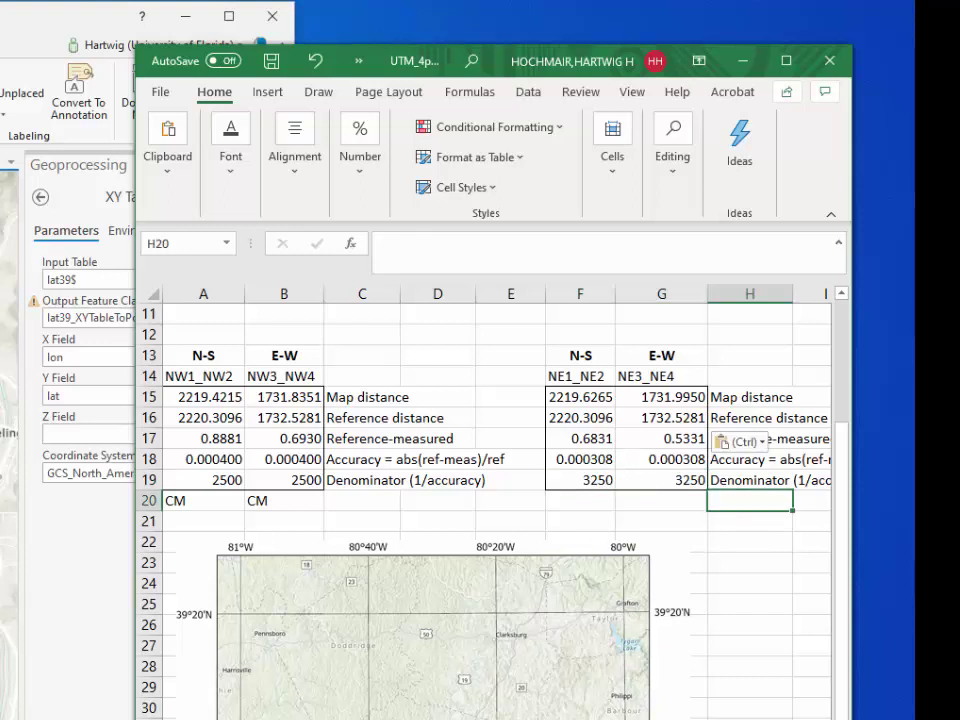